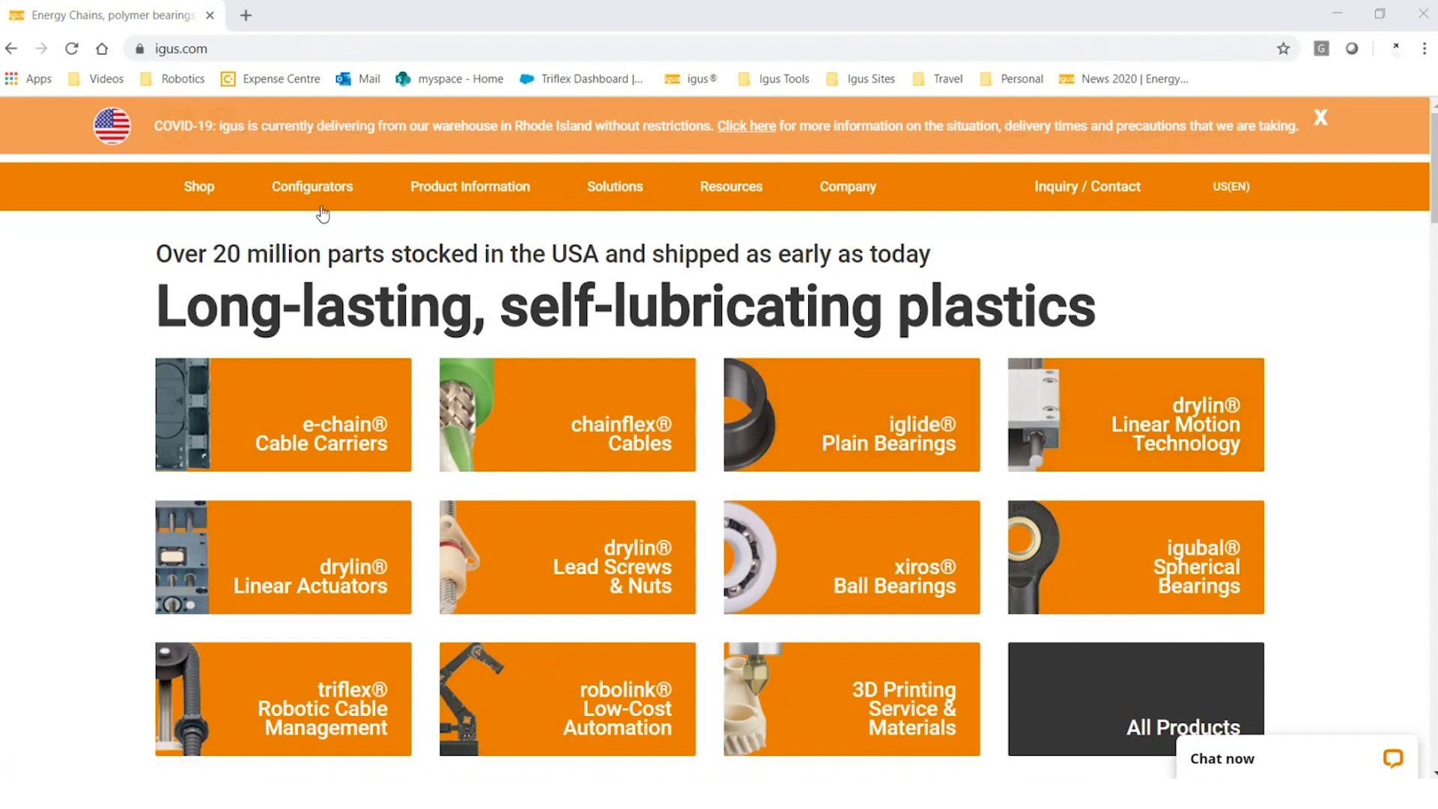
- From the triflex Robotic Cable Management page, launch the robot equipment configurator
mouse_move(315, 189)
mouse_move(212, 264)
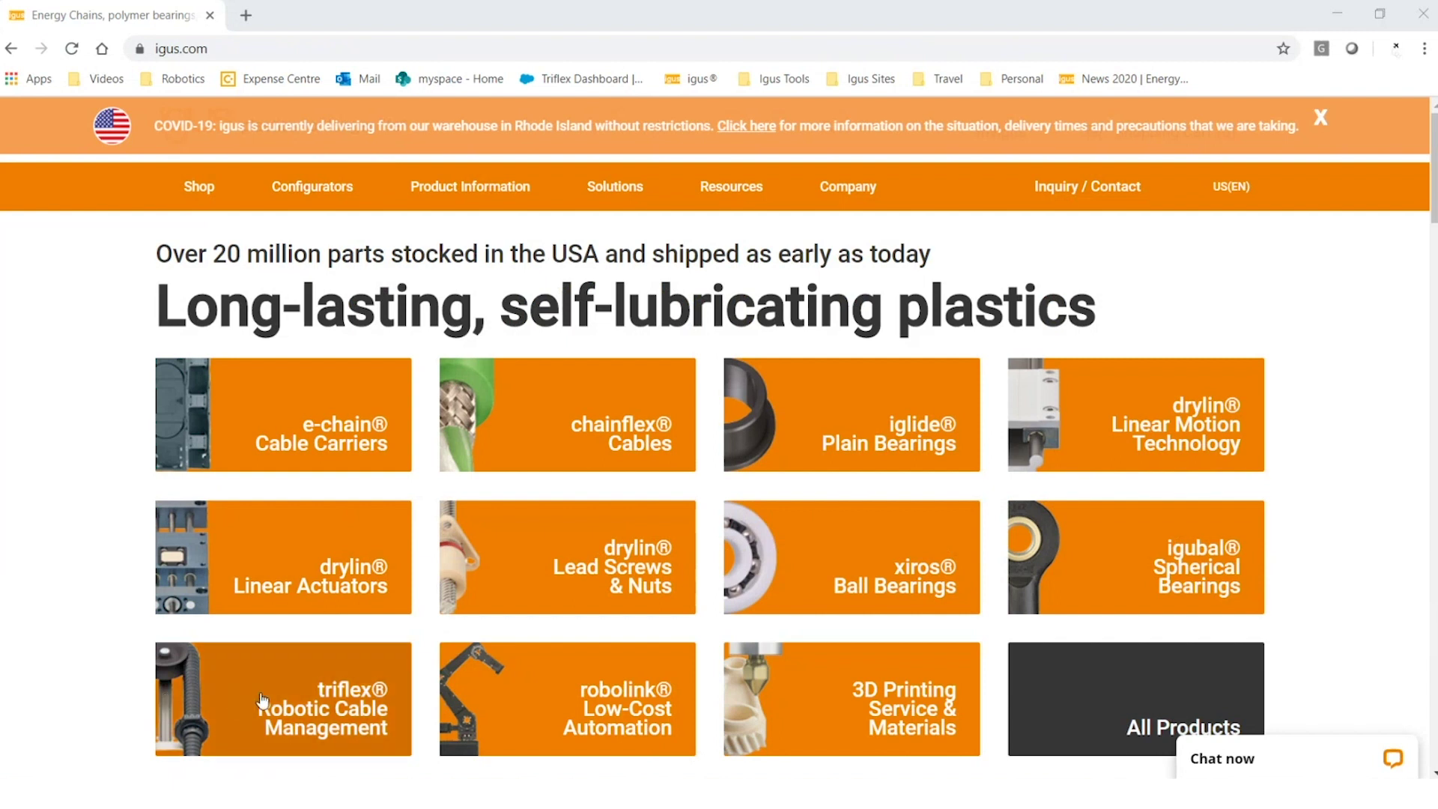
click(262, 700)
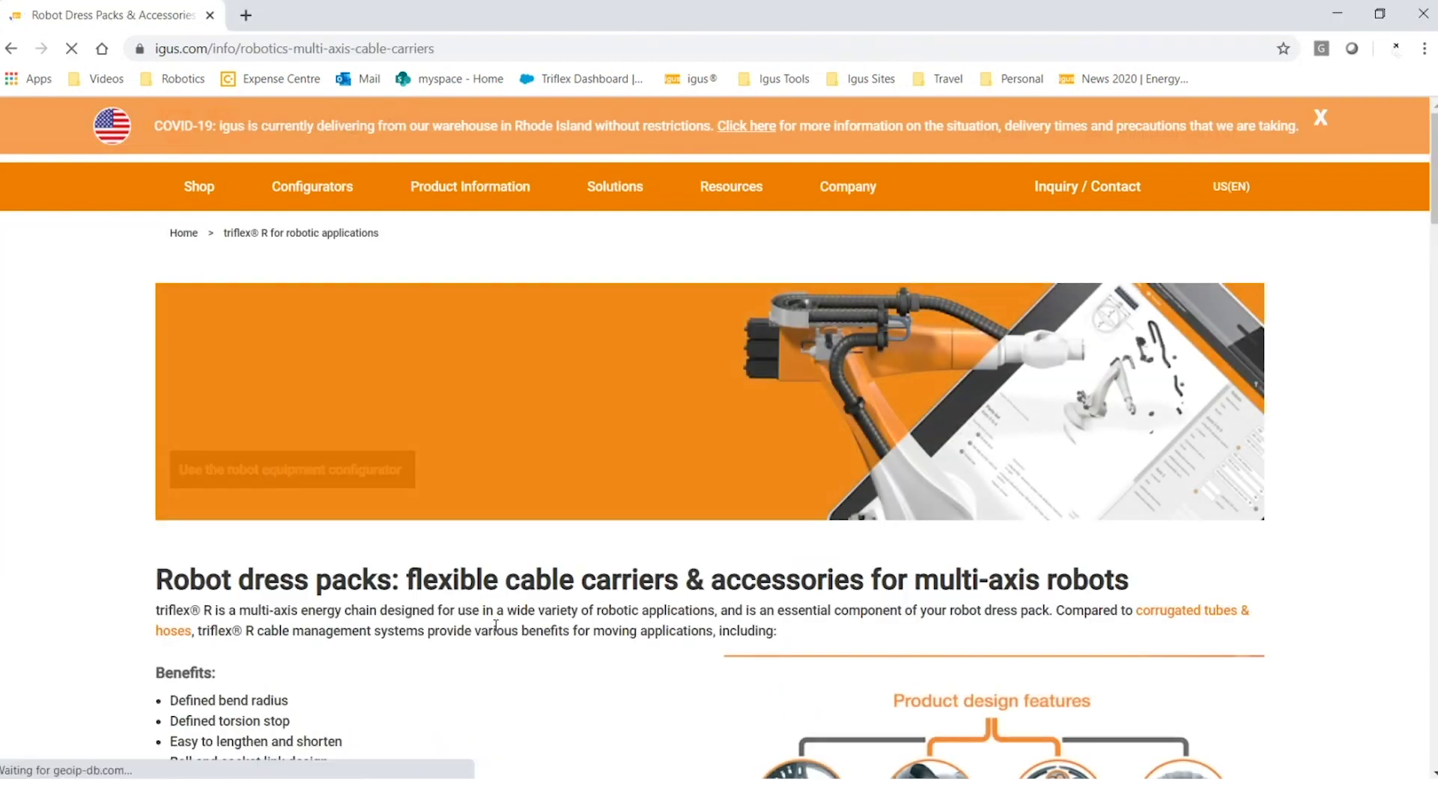
click(375, 473)
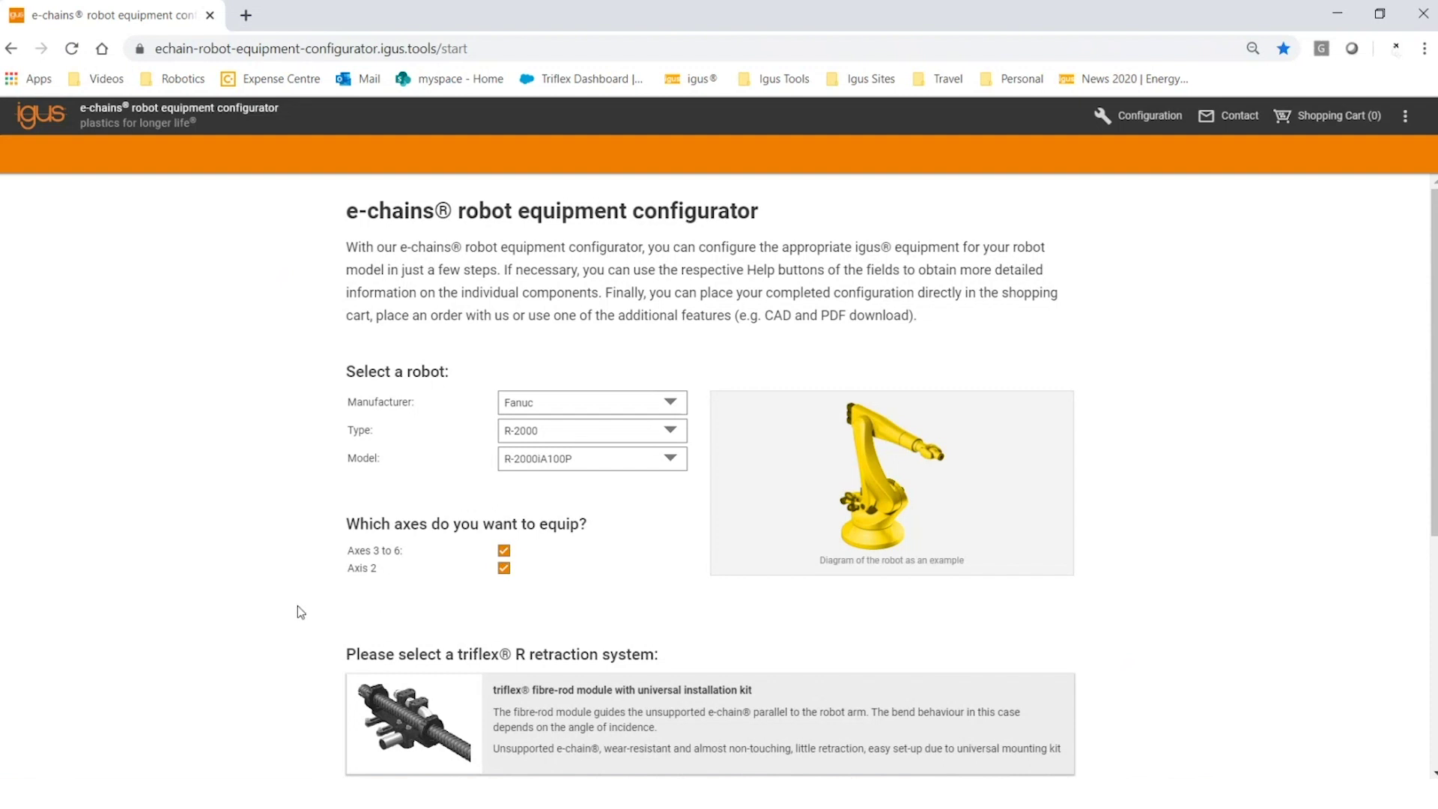
- Select manufacturer ABB, type IRB 4600 and model IRB 4600-40/2.55
scroll(288, 603, down, 5)
scroll(285, 603, up, 5)
click(671, 404)
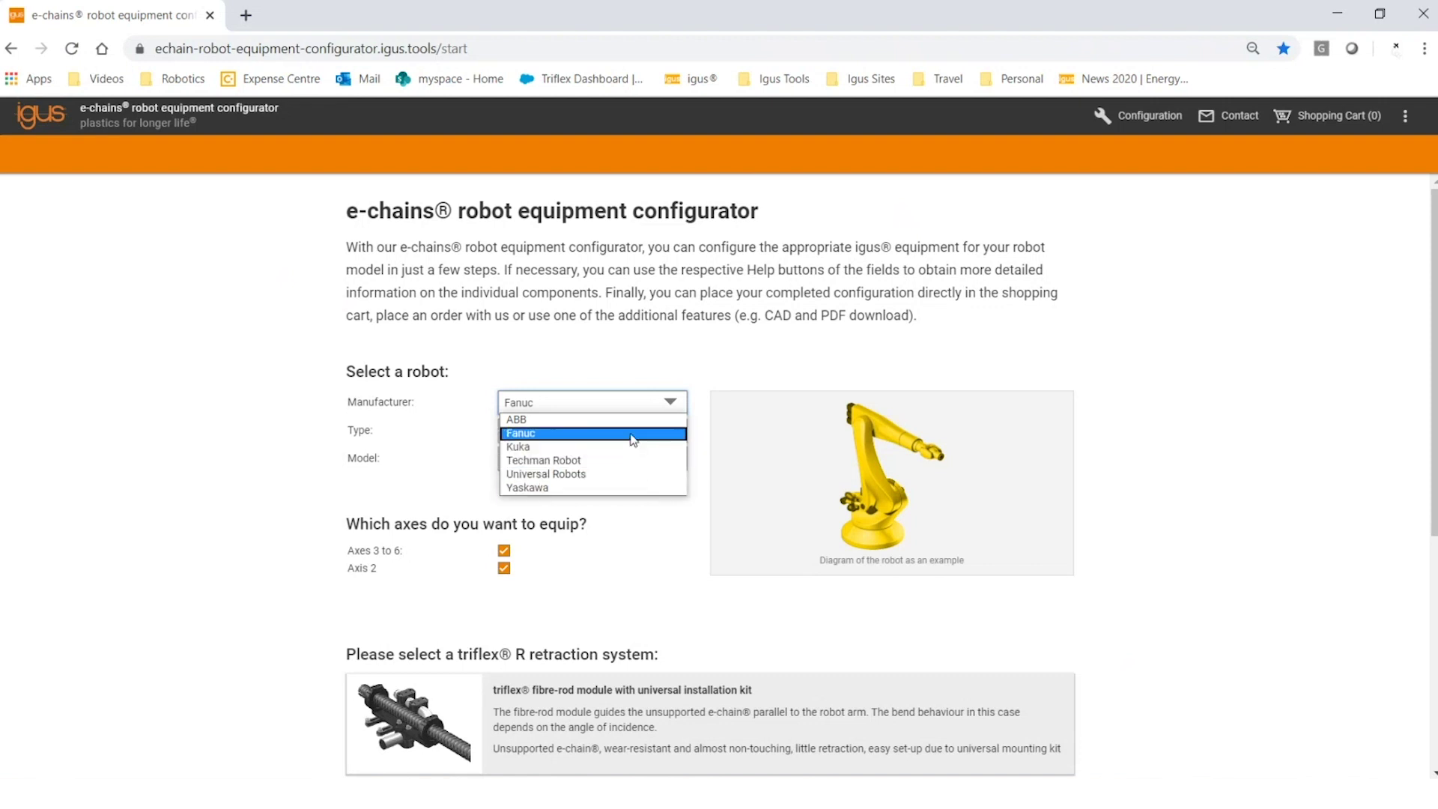
key(Up)
key(Return)
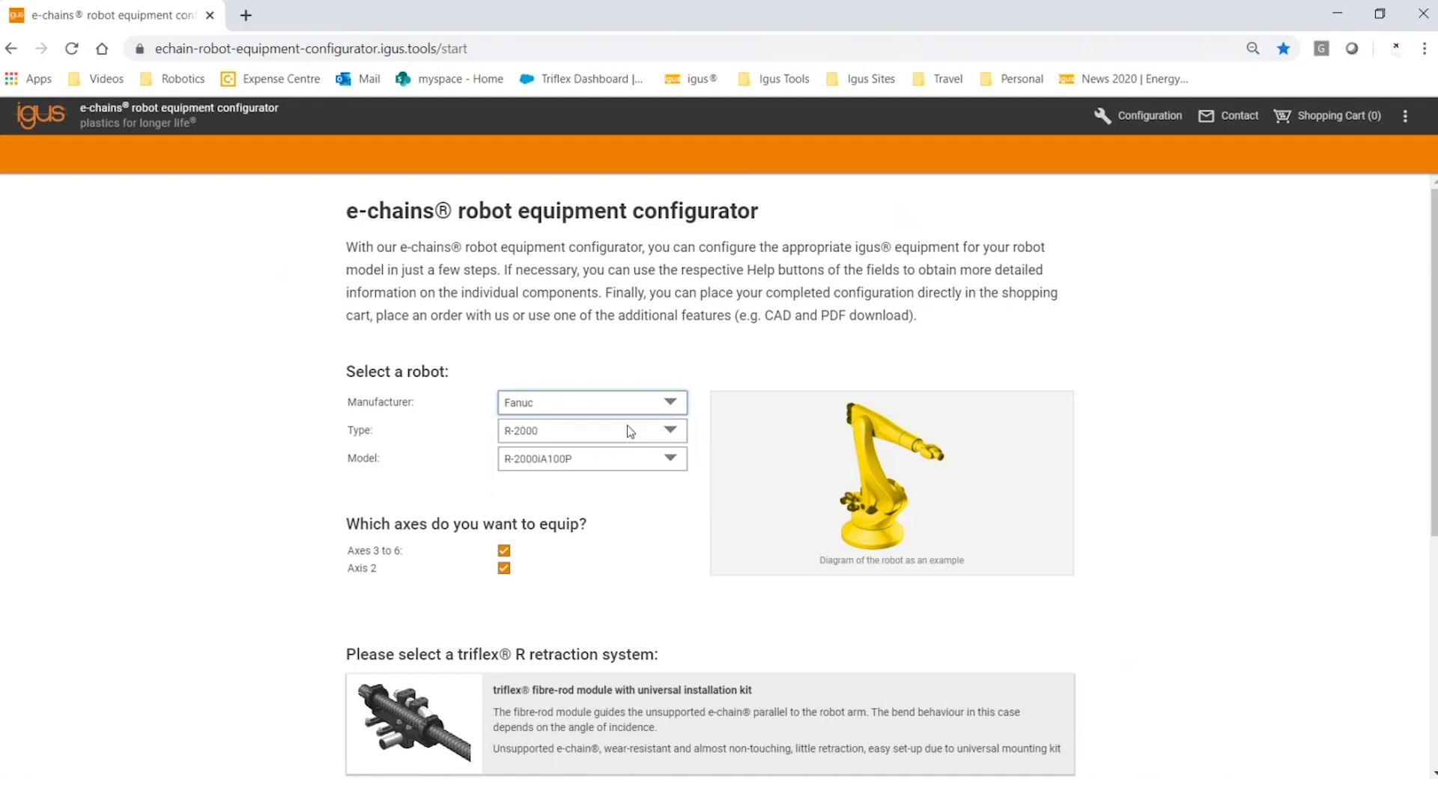
click(673, 430)
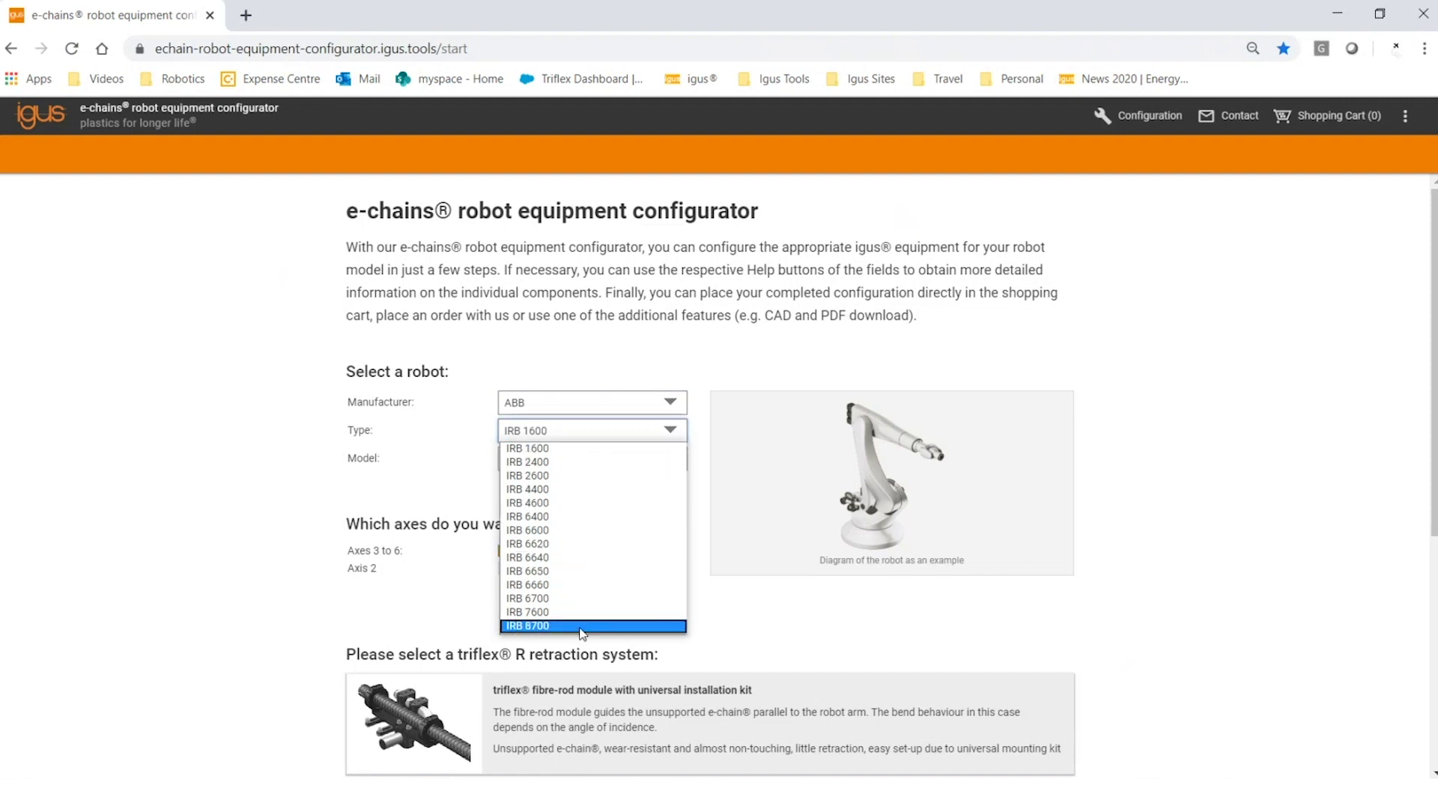
click(583, 507)
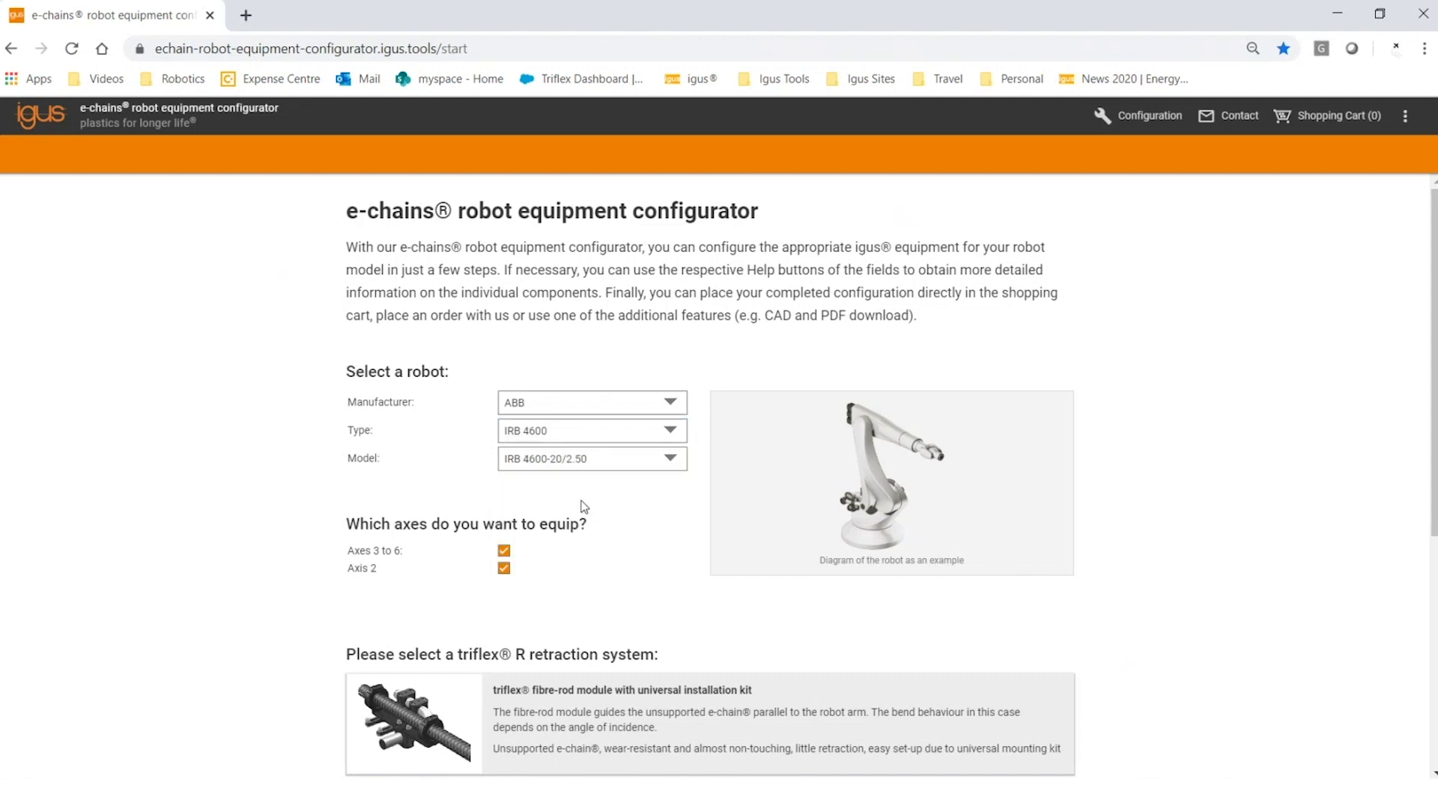
click(613, 461)
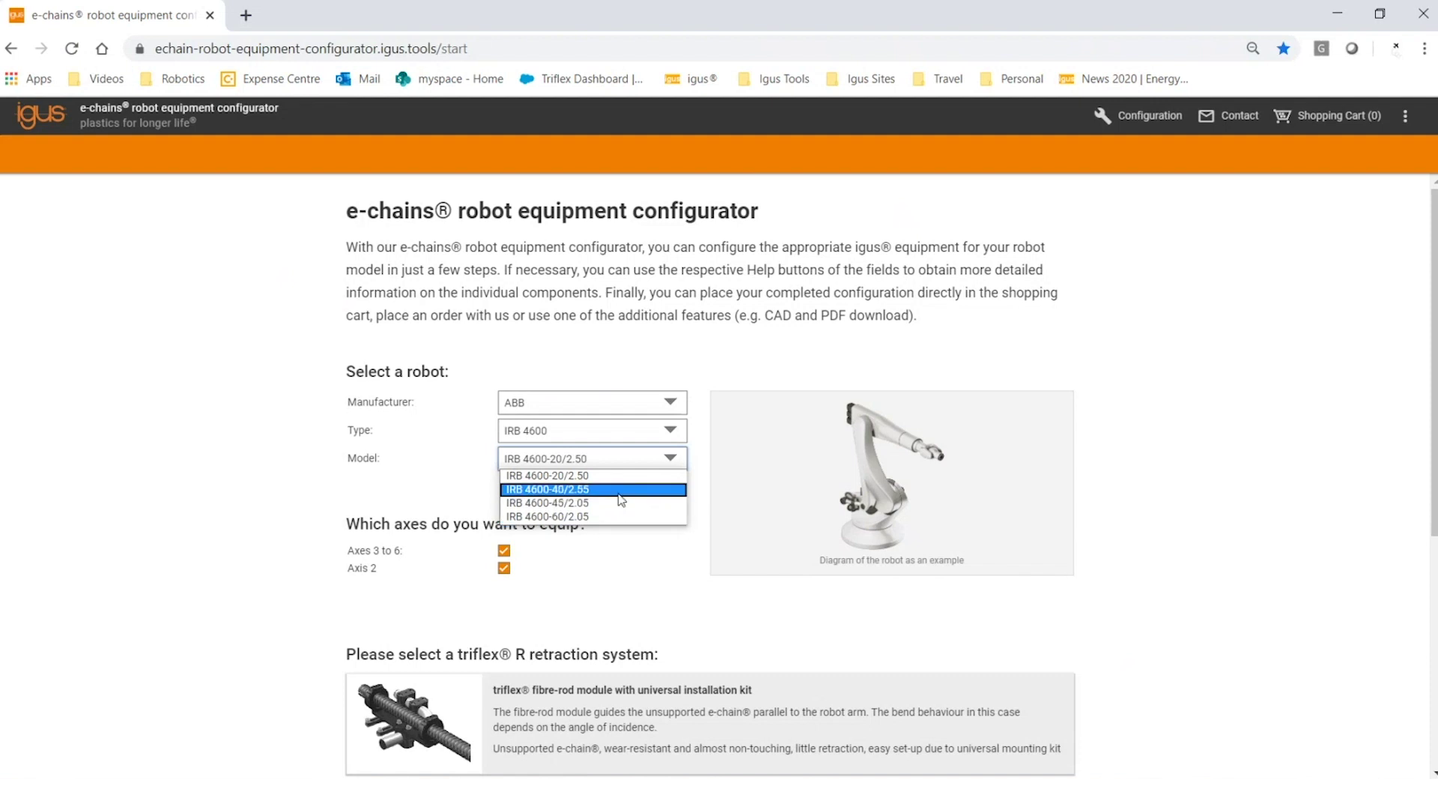
click(621, 490)
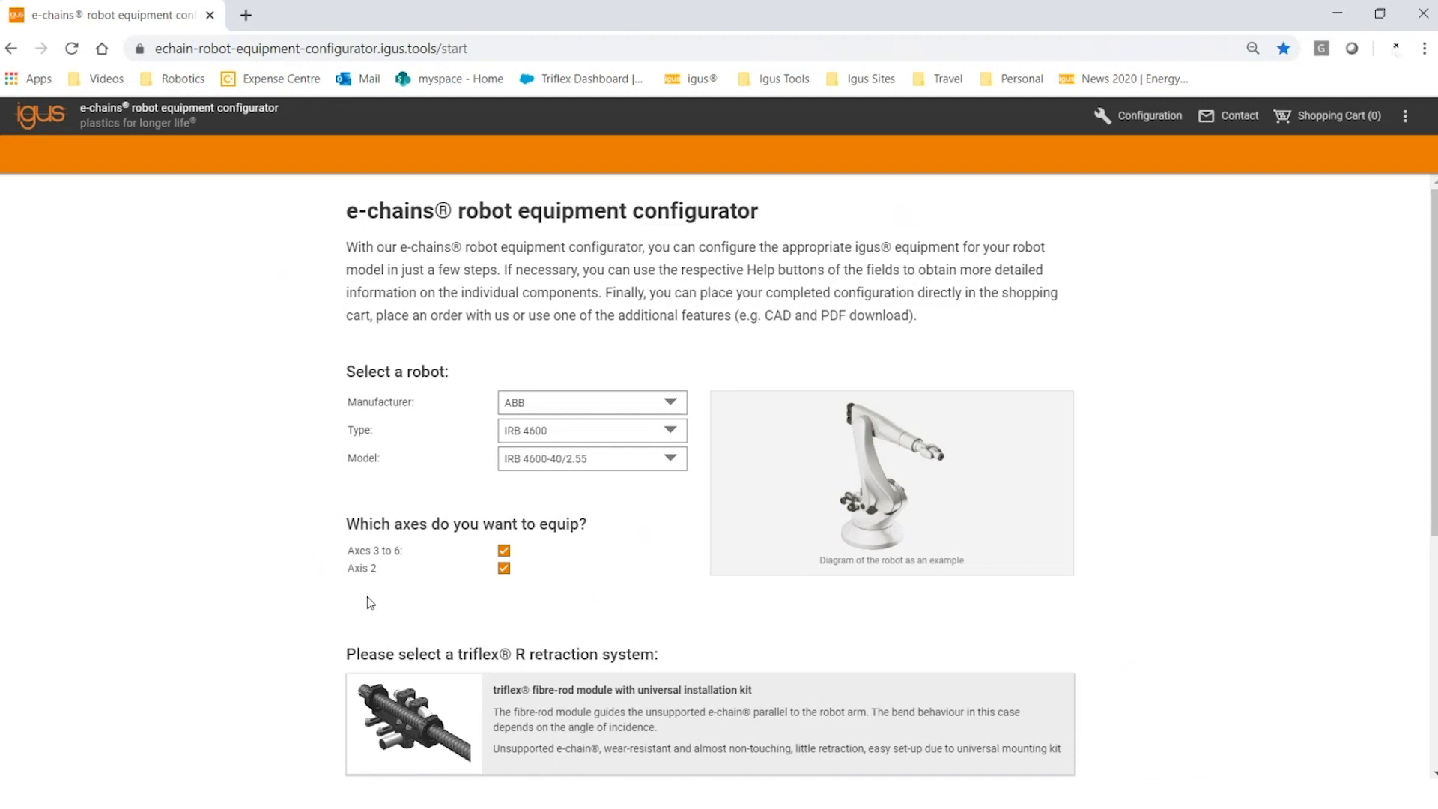
- Toggle the Axis 2 and Axes 3 to 6 checkboxes off and on, then choose type IRB 2600
click(504, 568)
click(504, 569)
click(504, 551)
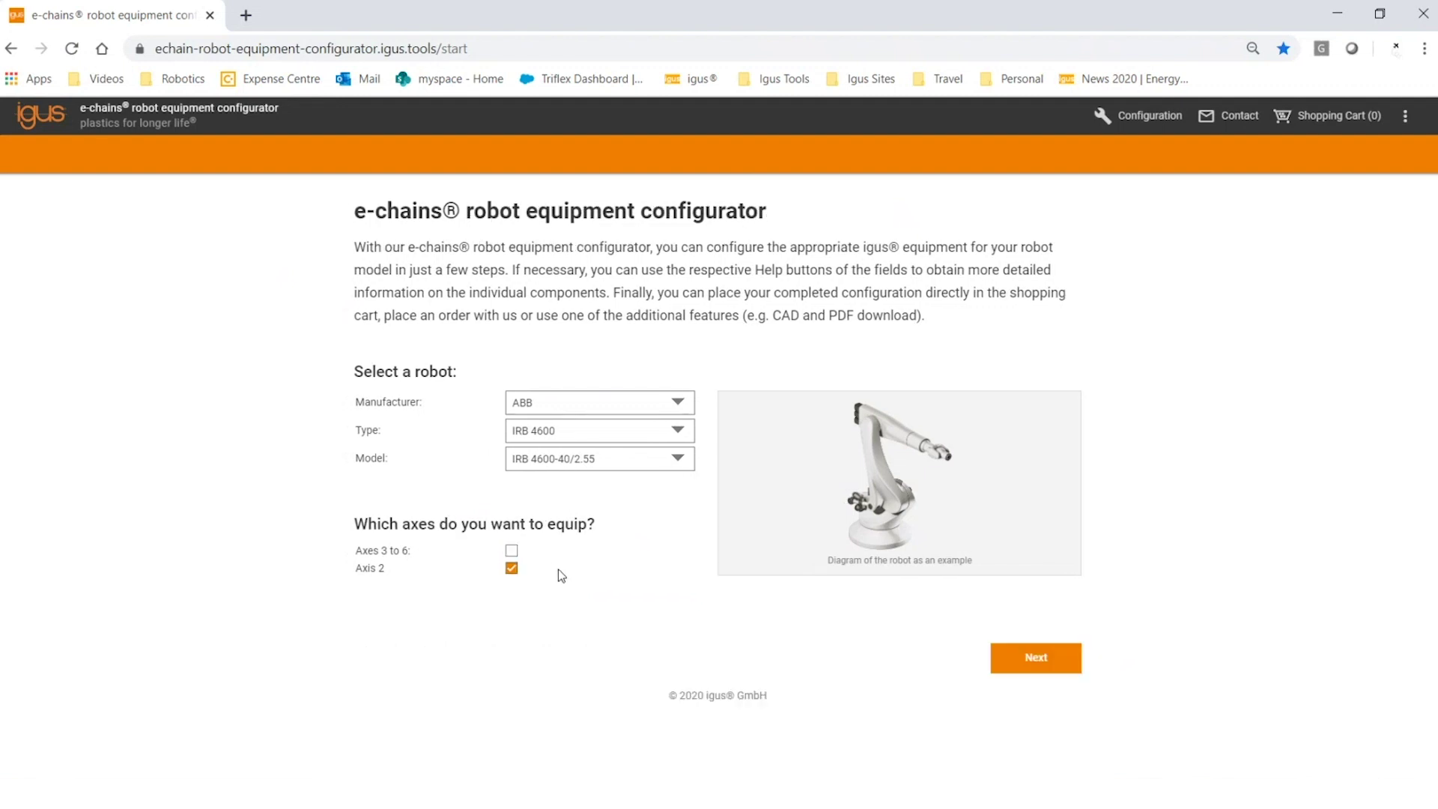
click(511, 550)
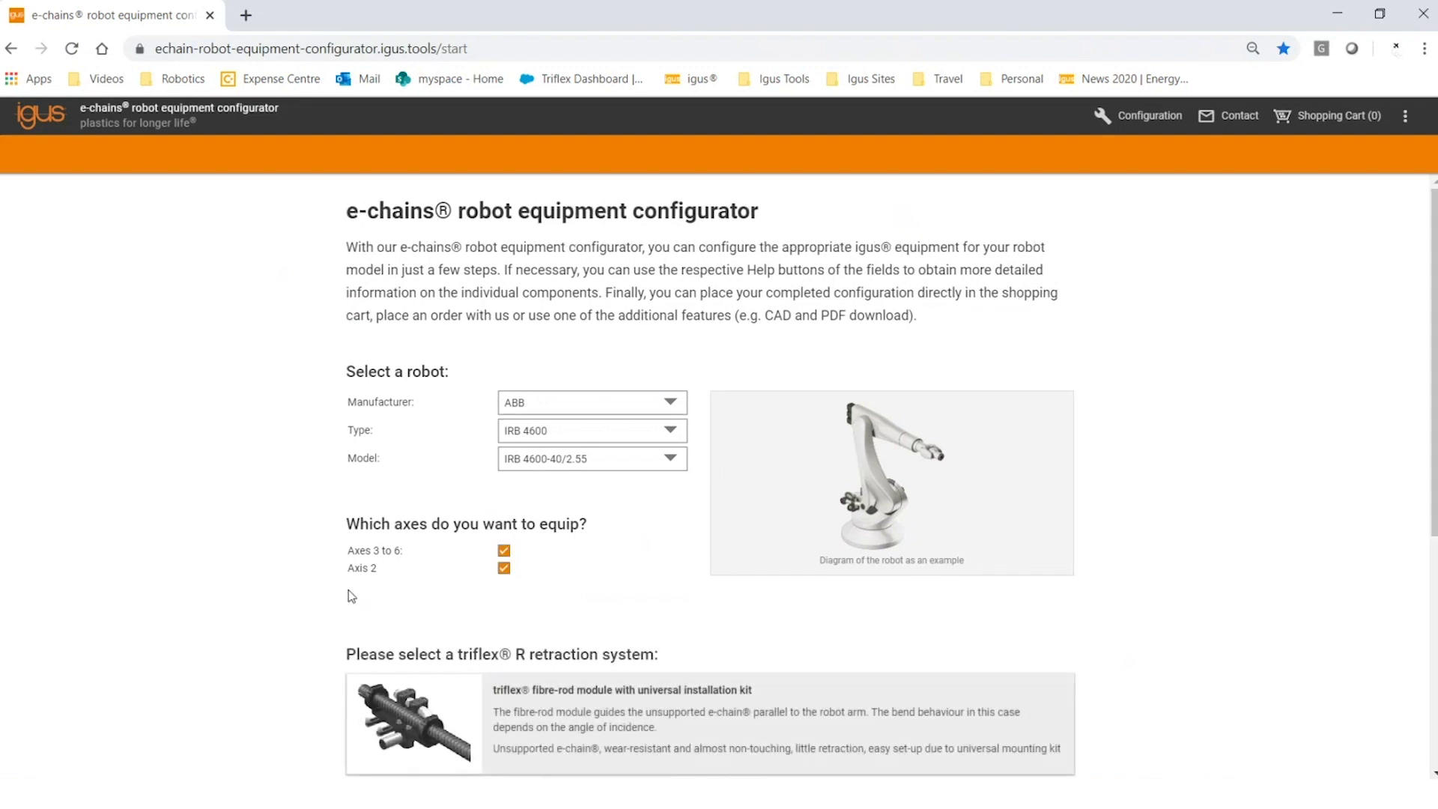
click(670, 431)
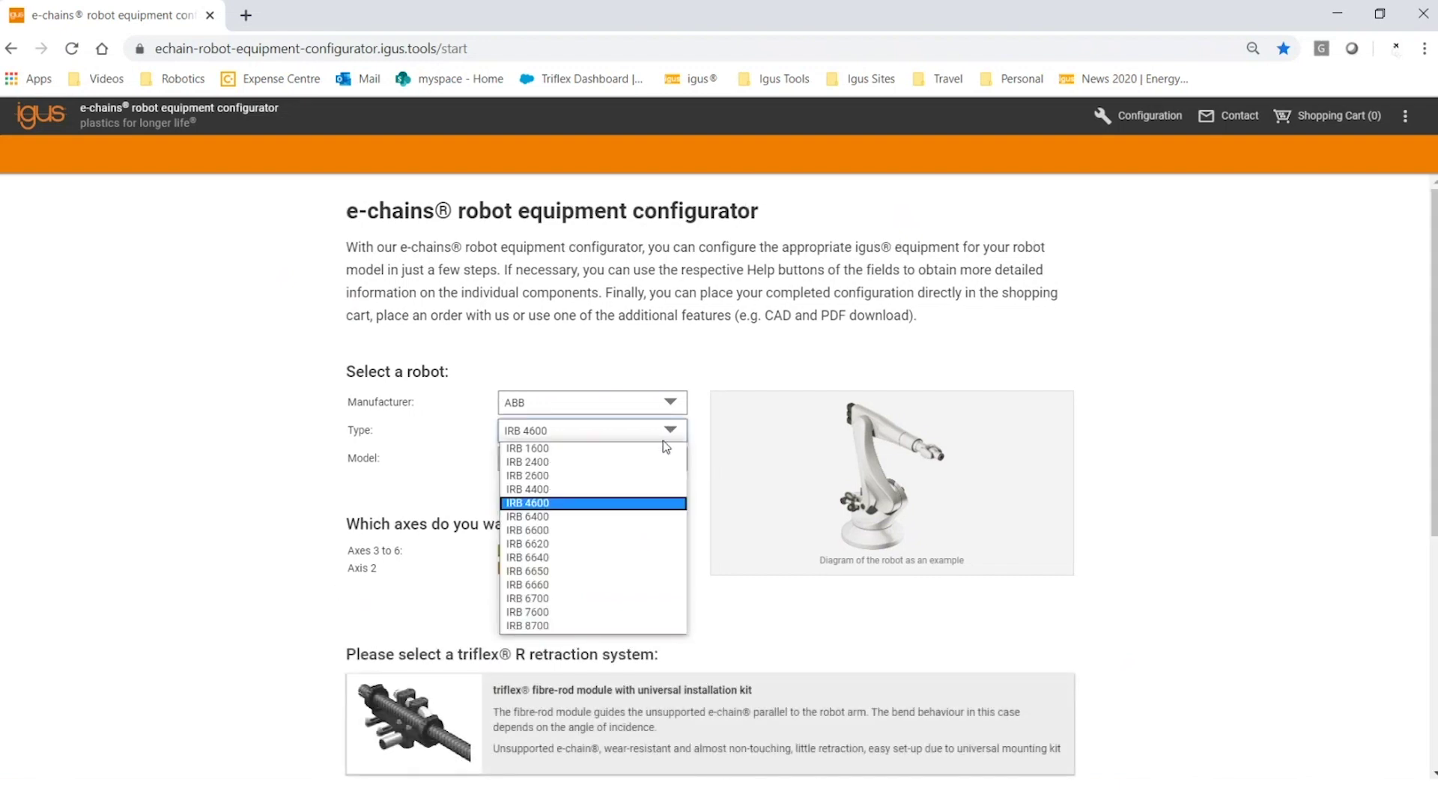
click(638, 477)
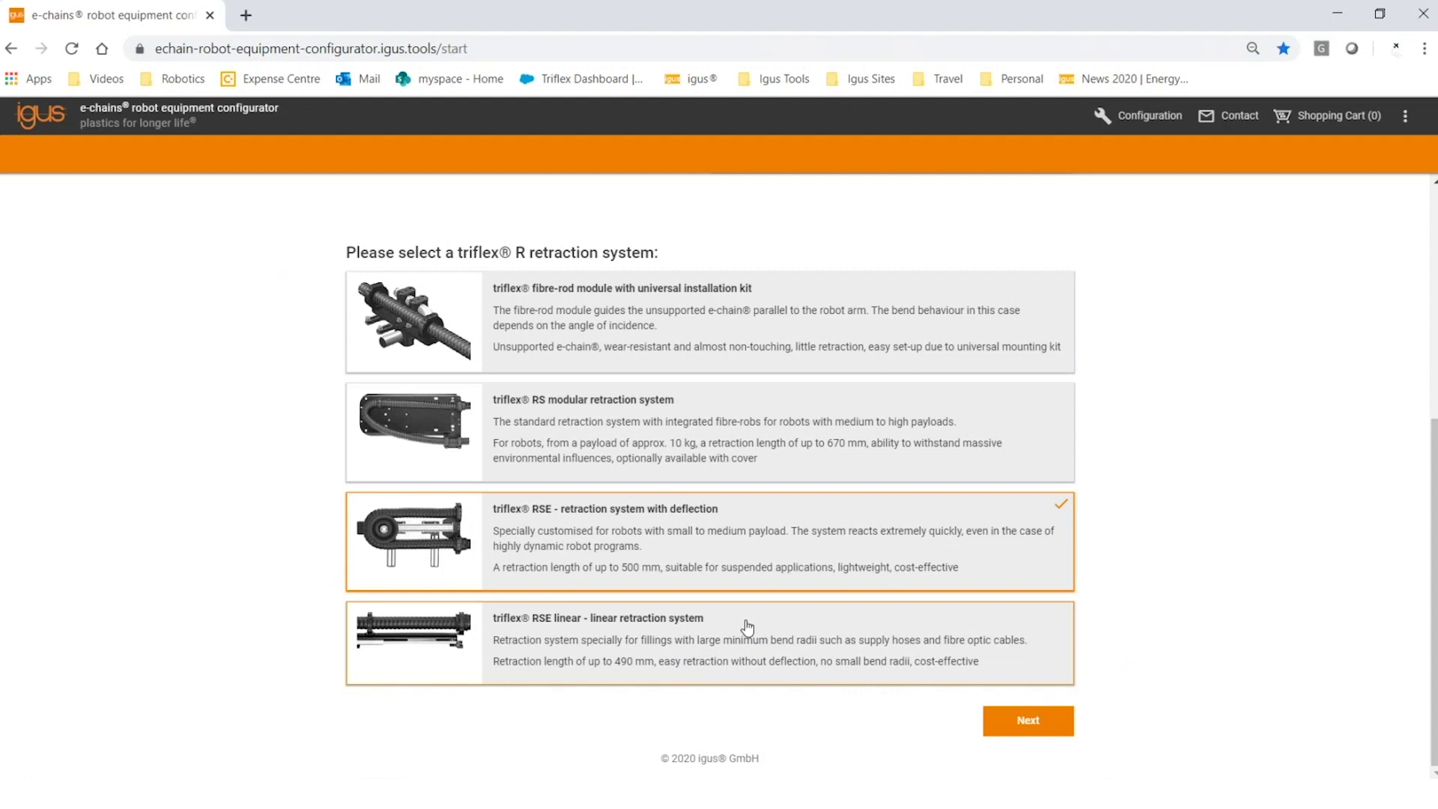
- Choose the triflex RSE linear retraction system and continue to detailed configuration
click(743, 640)
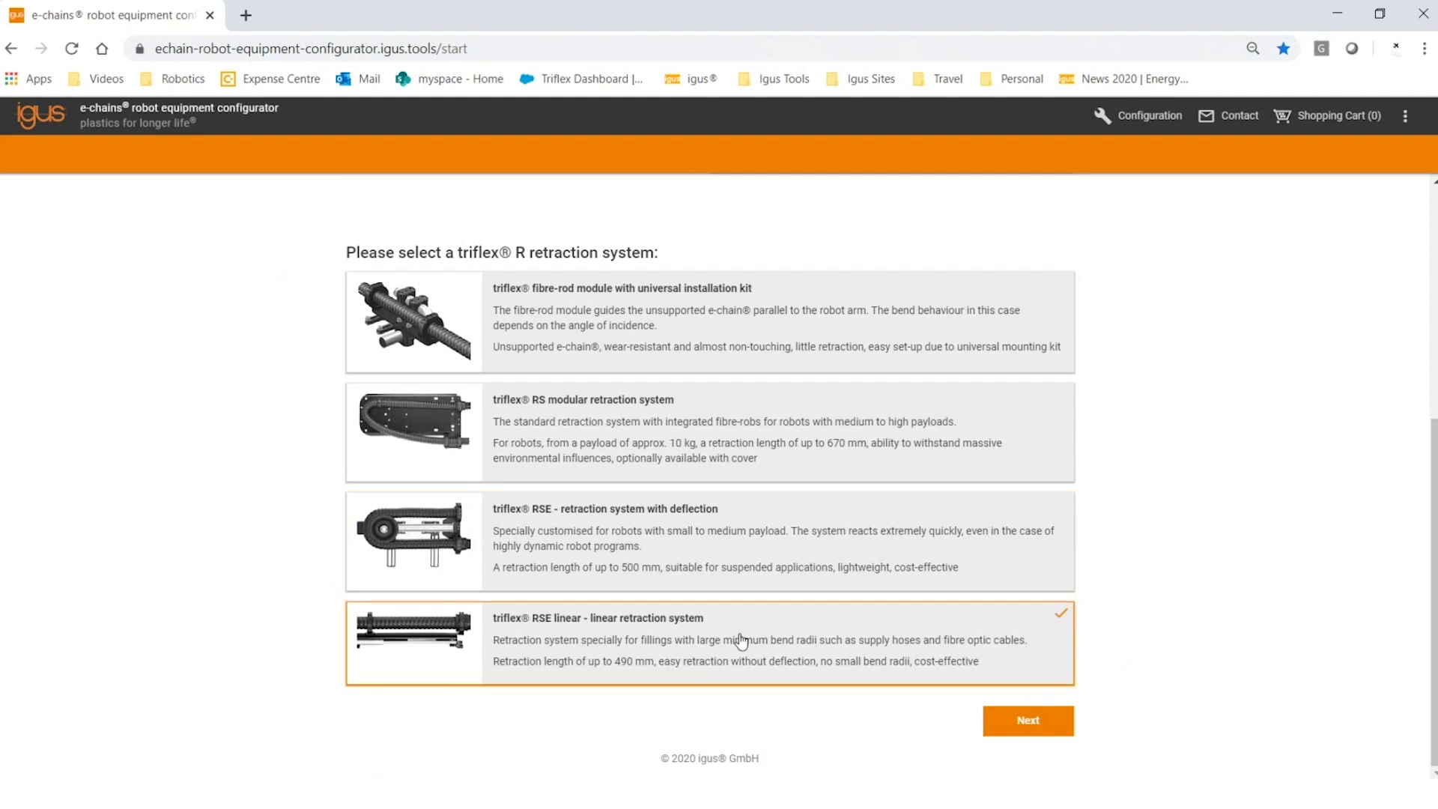
click(1027, 724)
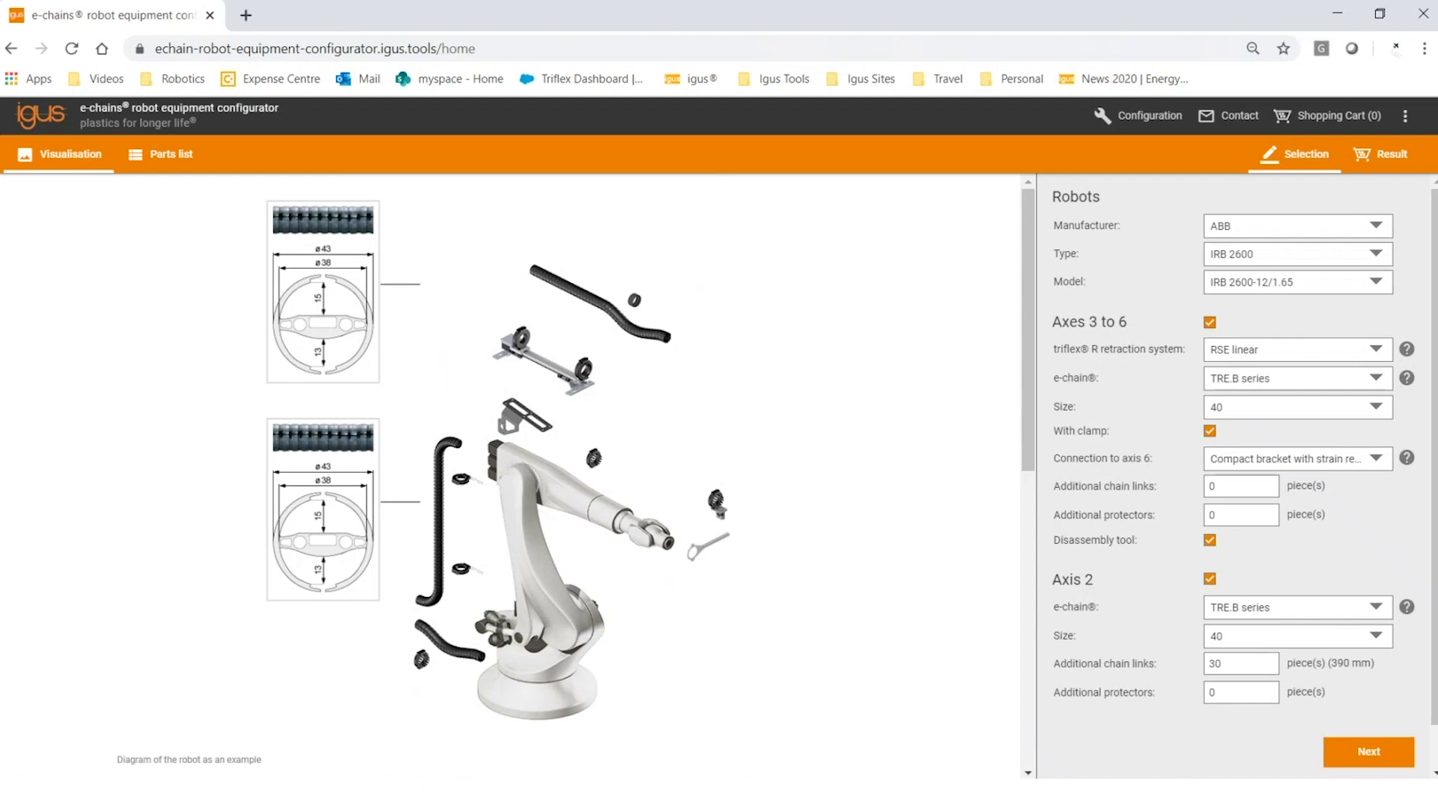
click(1375, 229)
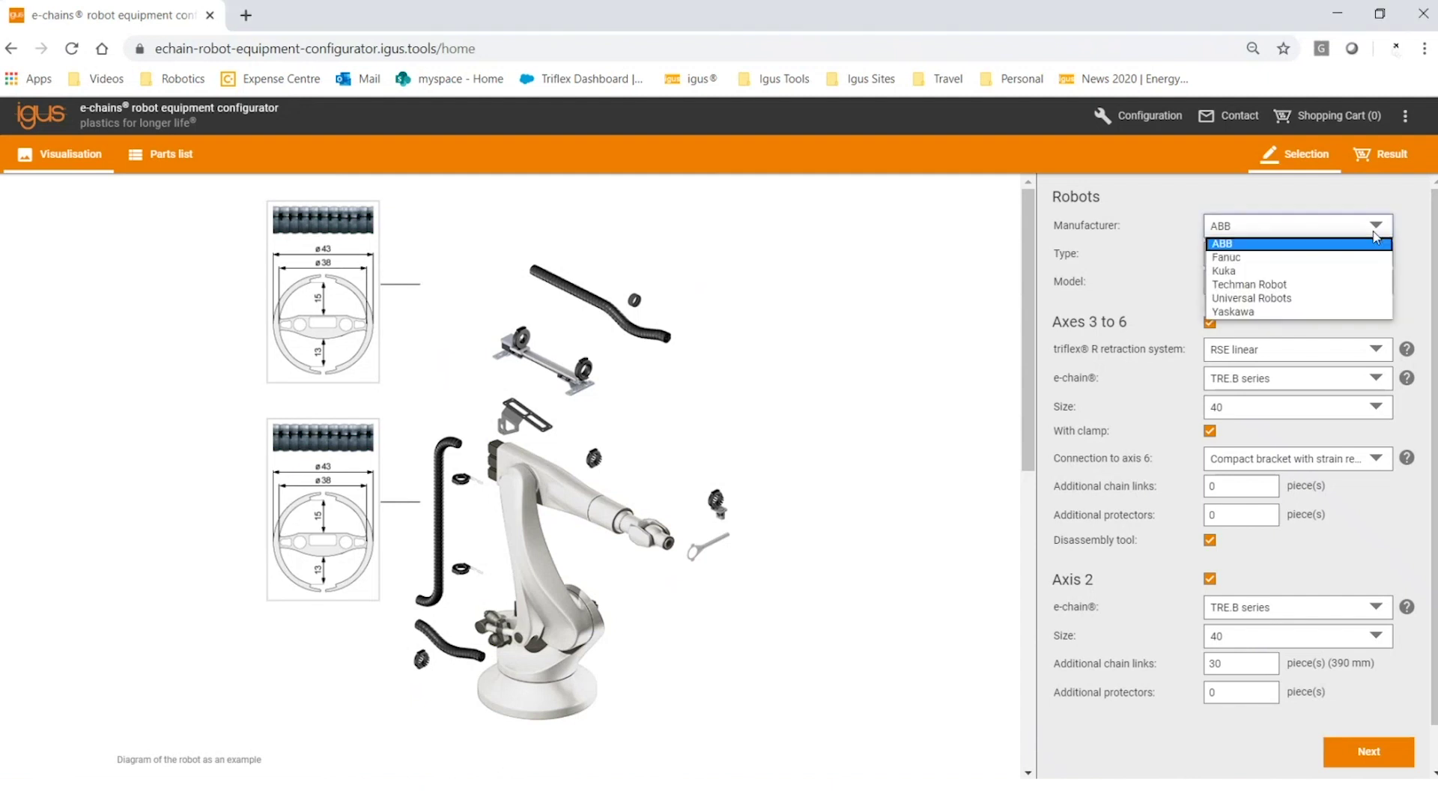
- Switch to a Universal Robots UR5e with loose e-chain and 'Hoop and loop clamp, basis' connection
click(1321, 299)
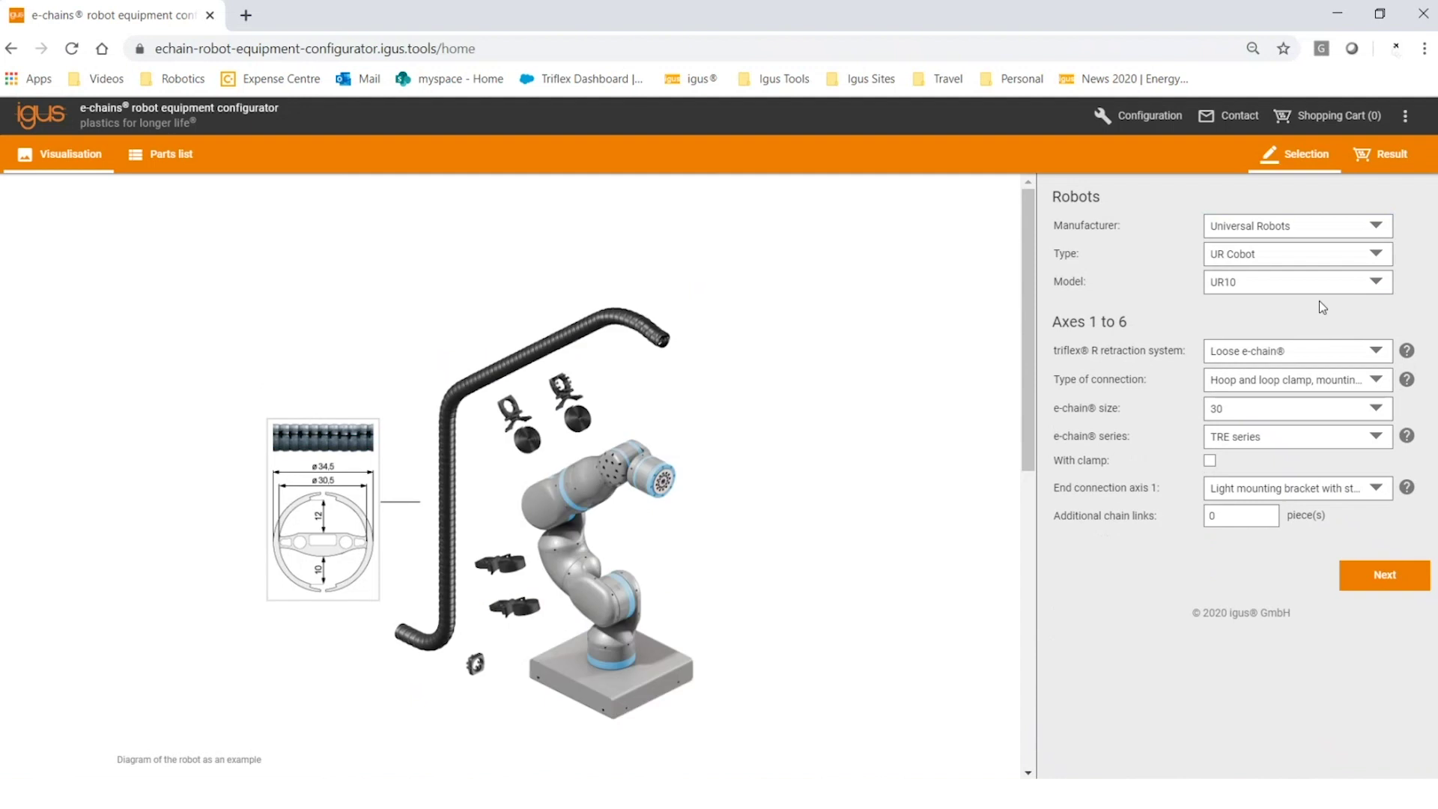
click(1282, 280)
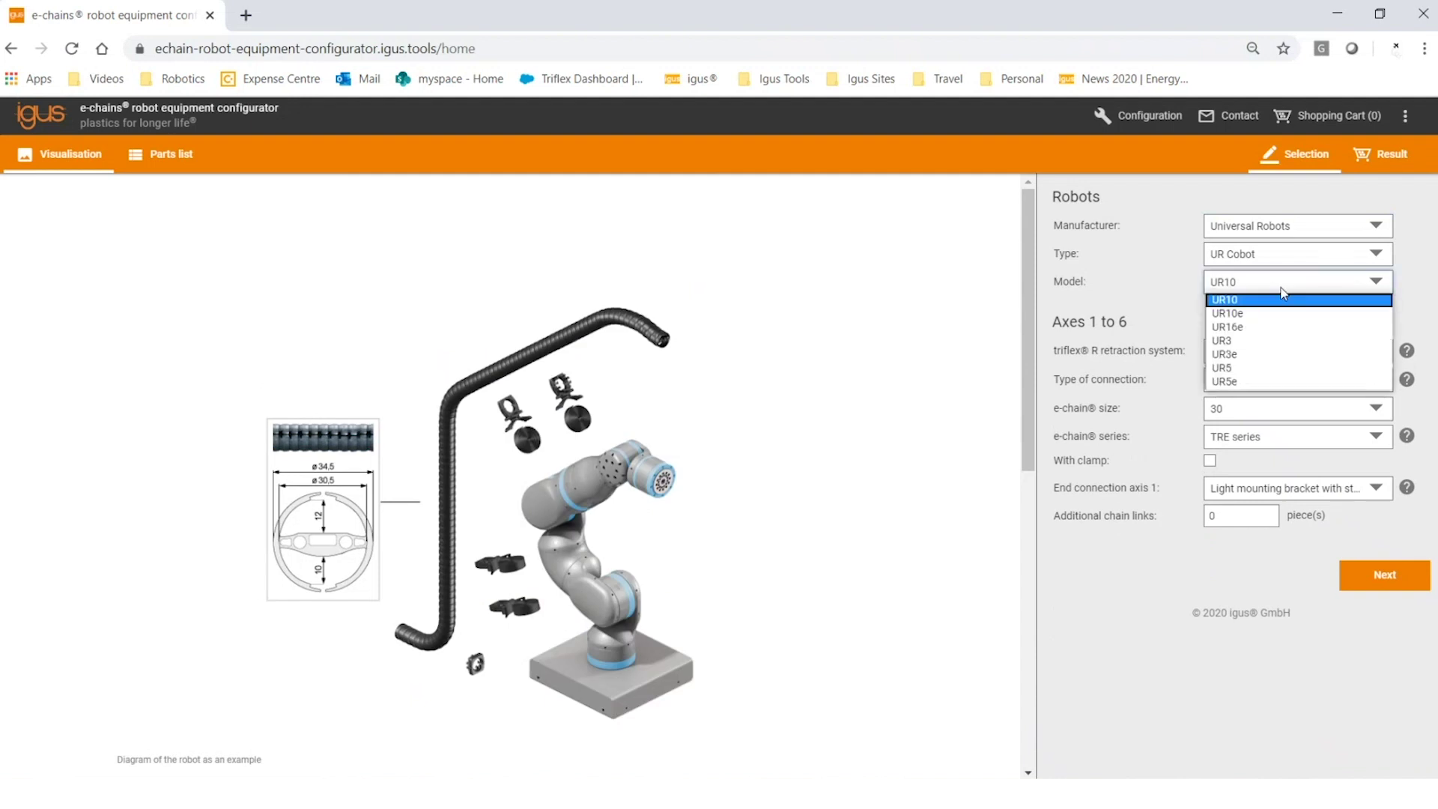
click(1253, 384)
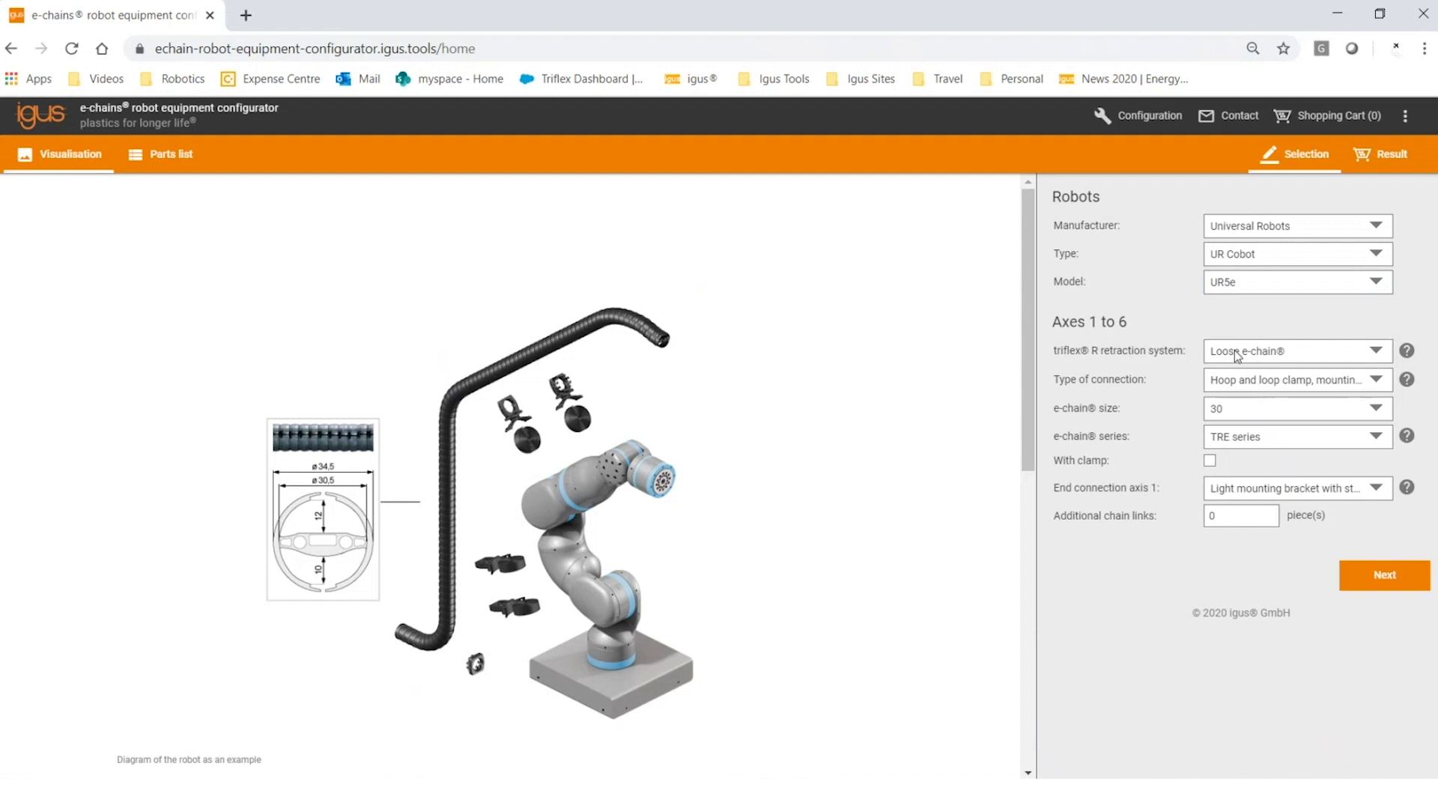
click(1287, 357)
click(1287, 359)
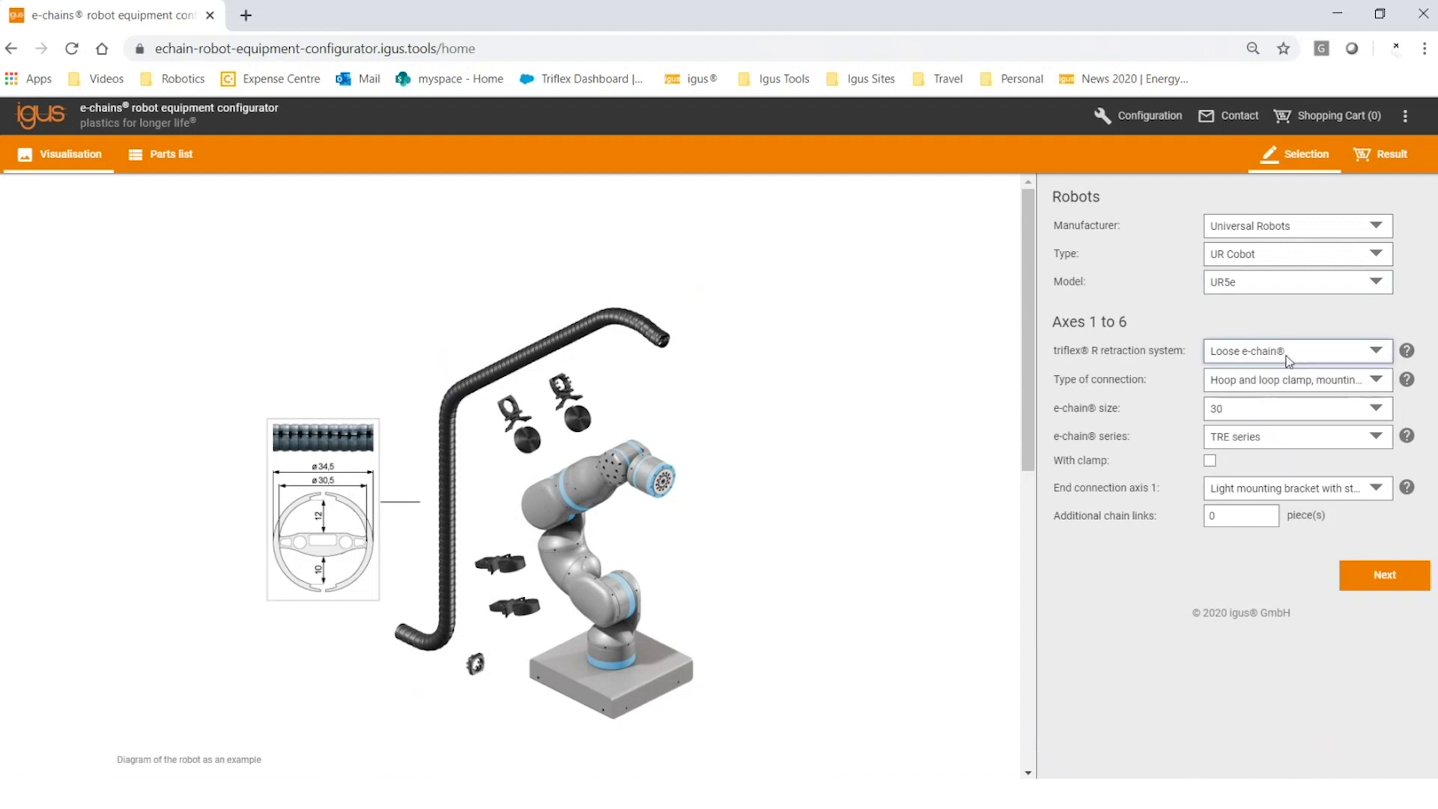
click(1290, 382)
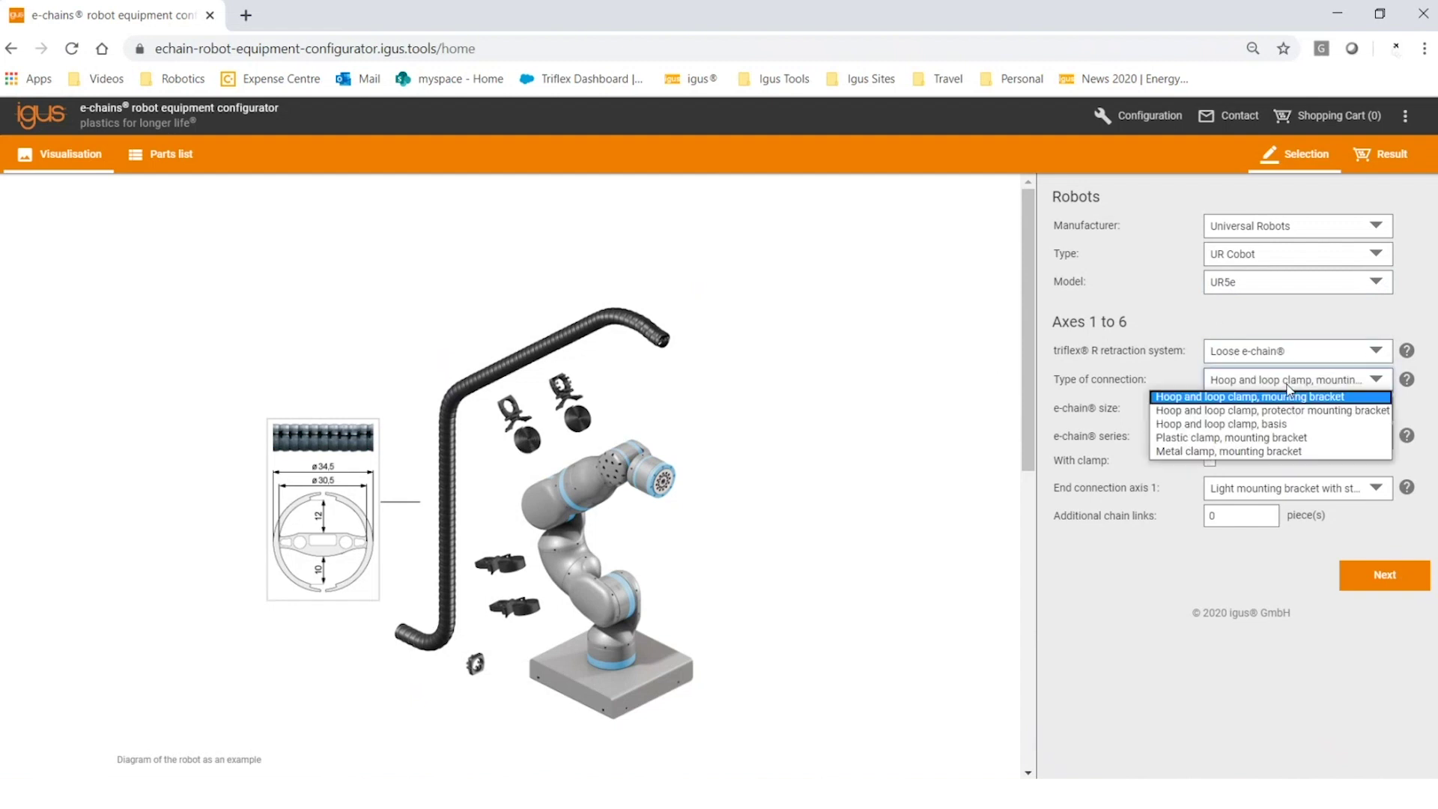
click(1287, 424)
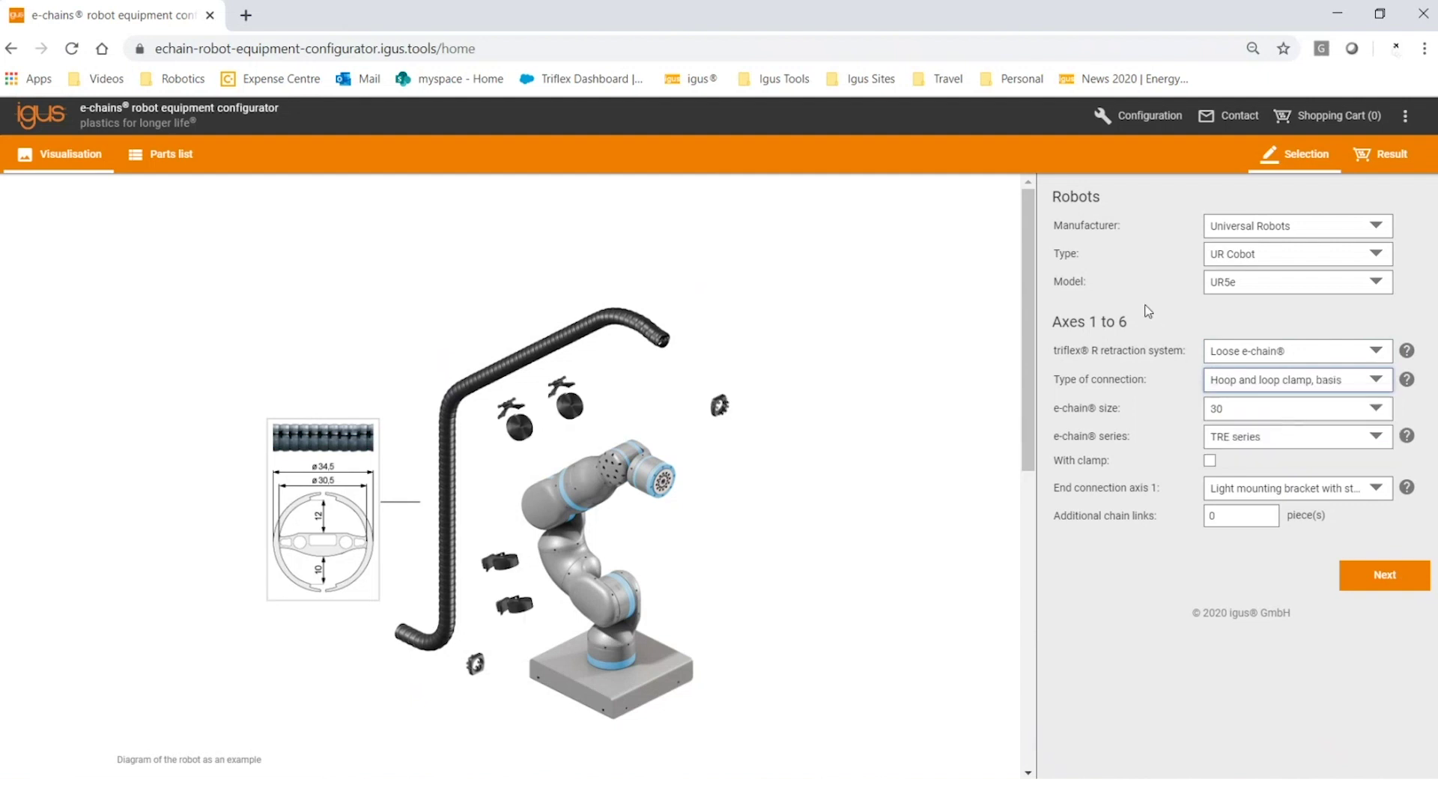
click(1256, 227)
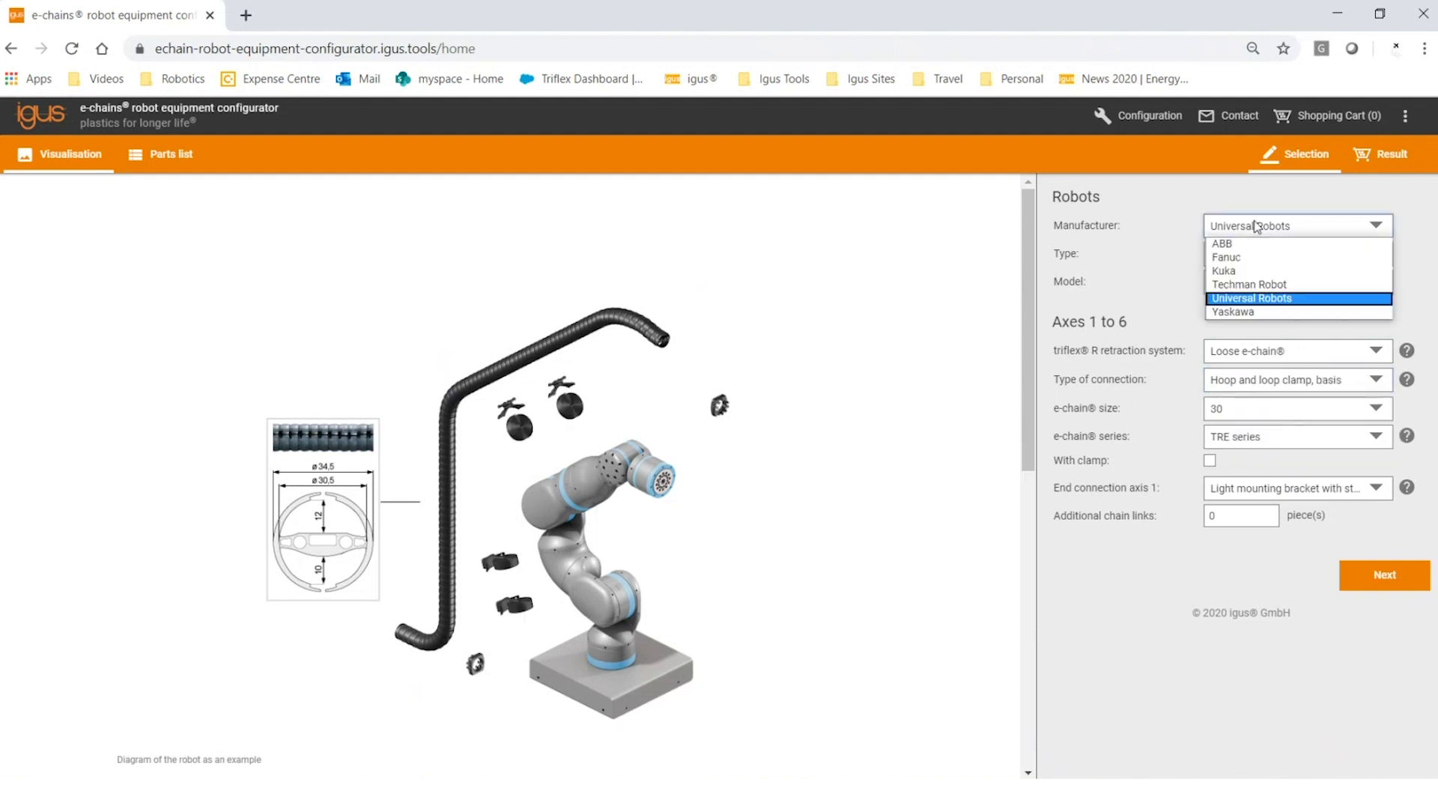
- Set the robot to Fanuc, type M-710, model M-710iC50
click(1260, 258)
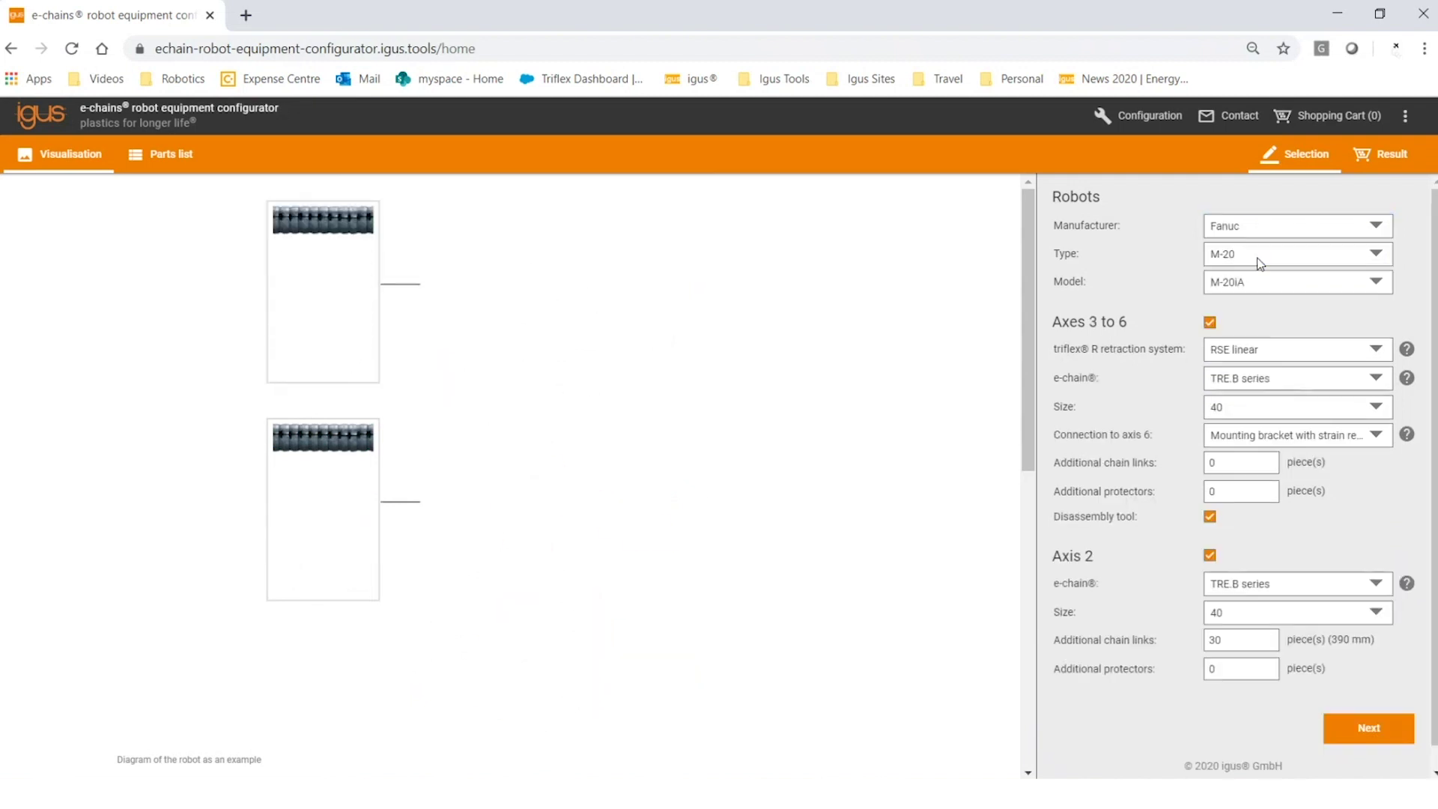
click(1259, 258)
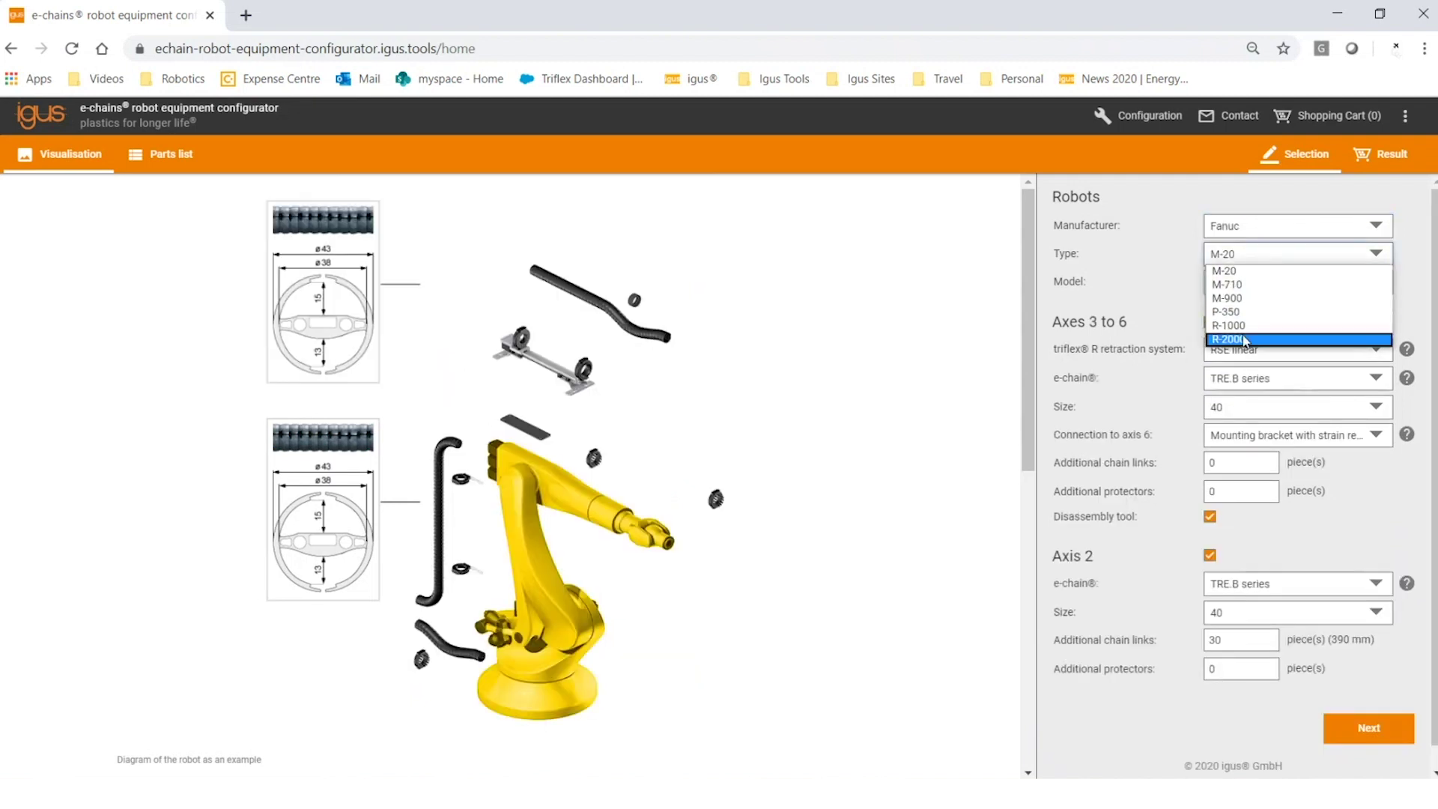
click(1243, 289)
click(1244, 288)
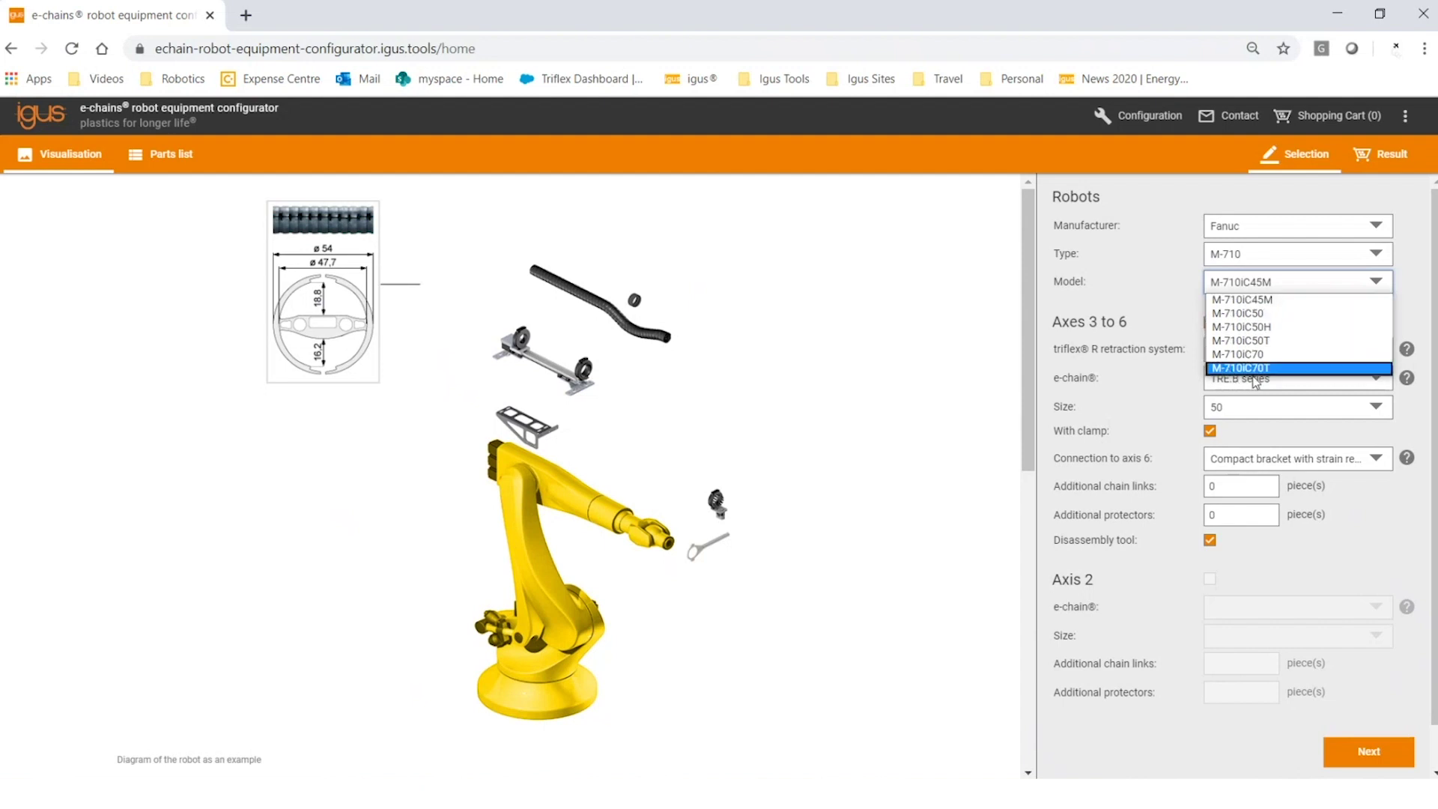
click(1249, 314)
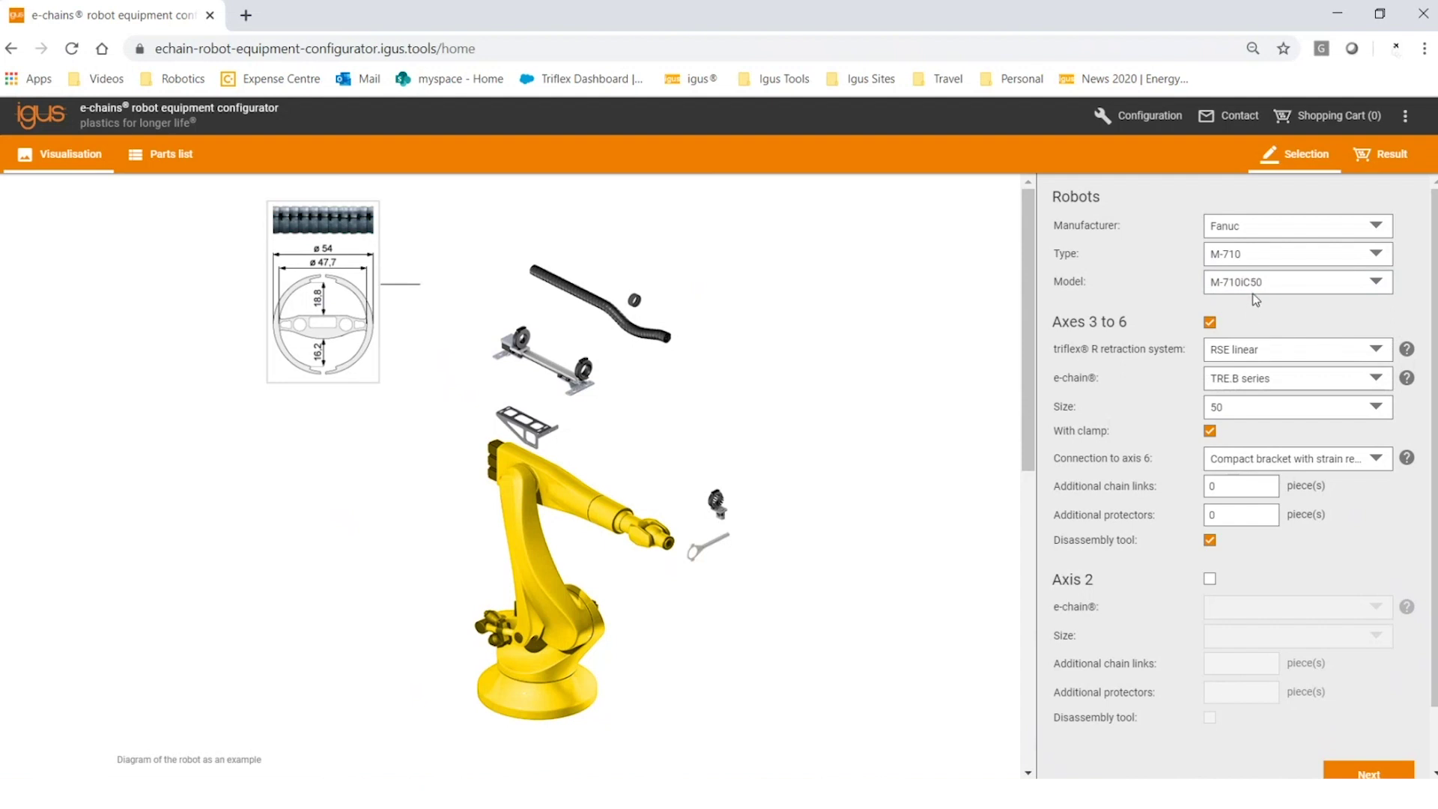
- View the adapter console part's details, then change the model to M-710iC70T
click(545, 433)
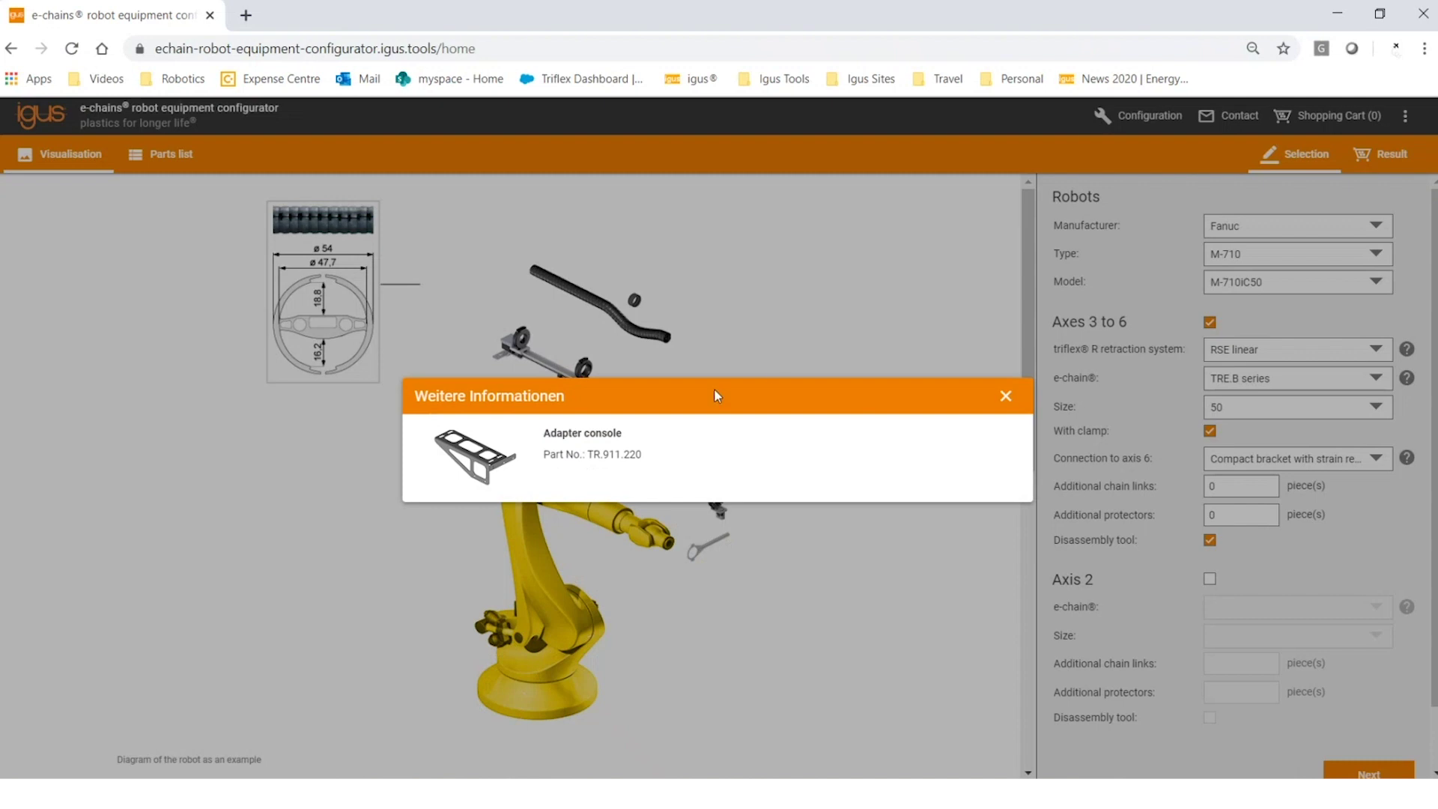
click(780, 357)
click(1248, 290)
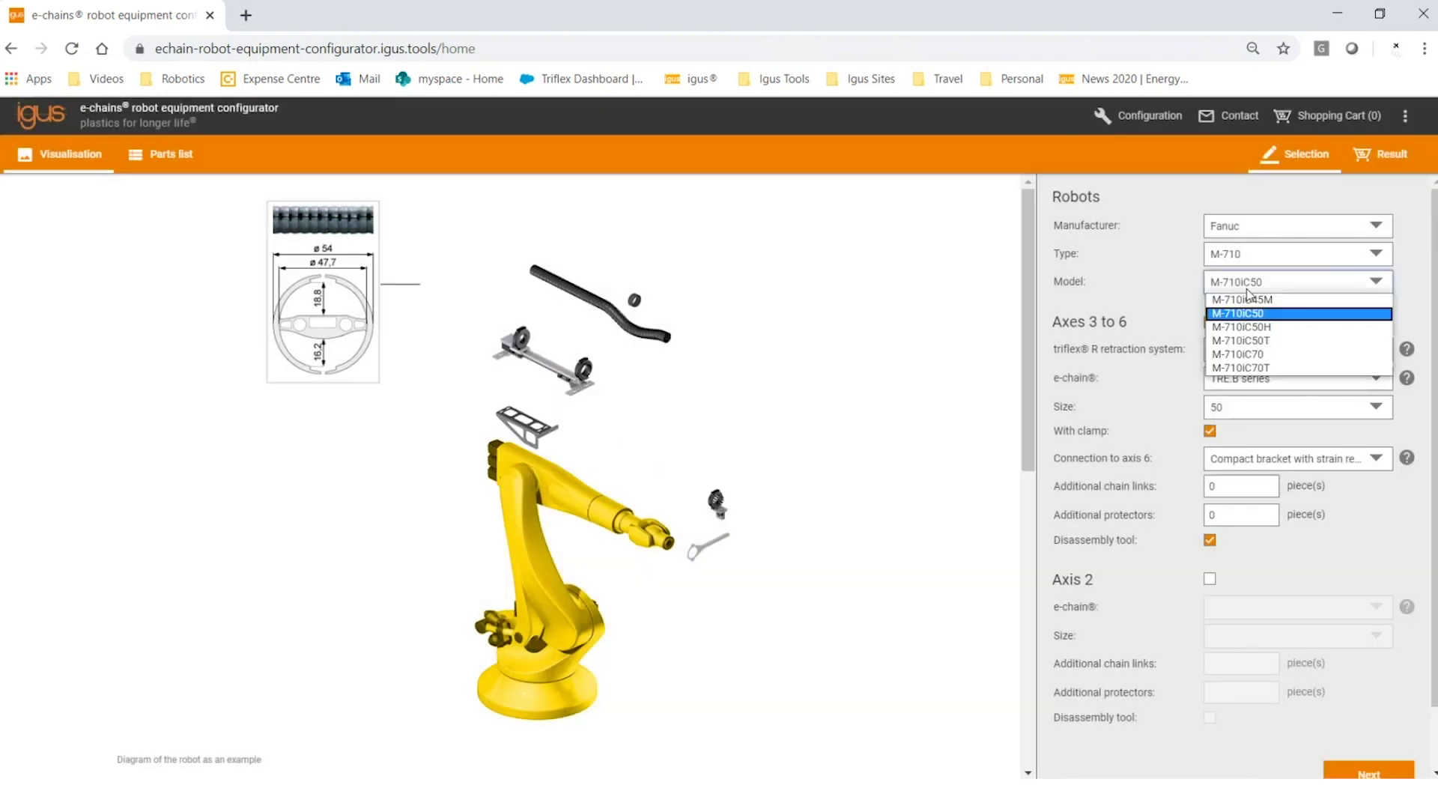
click(1256, 366)
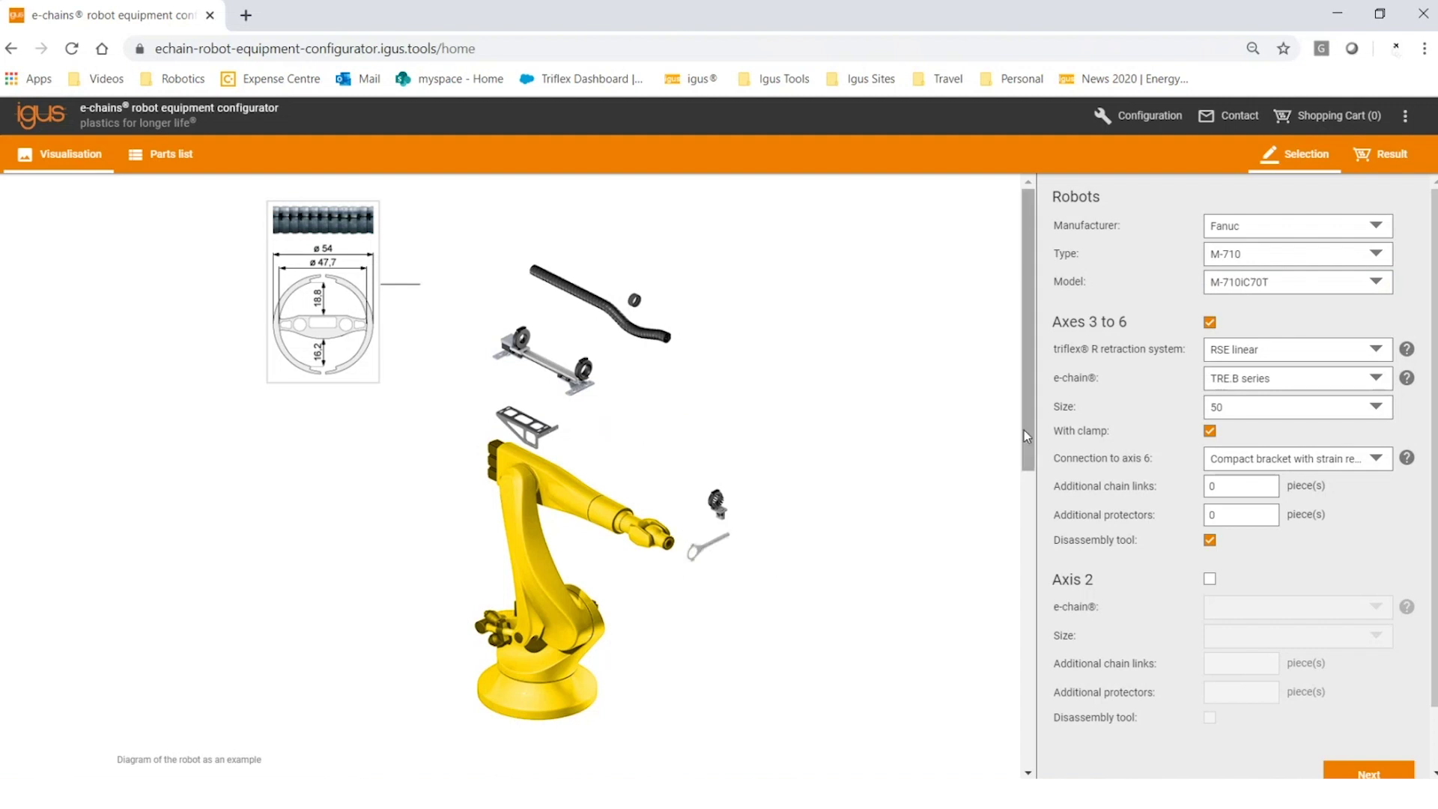
click(1263, 352)
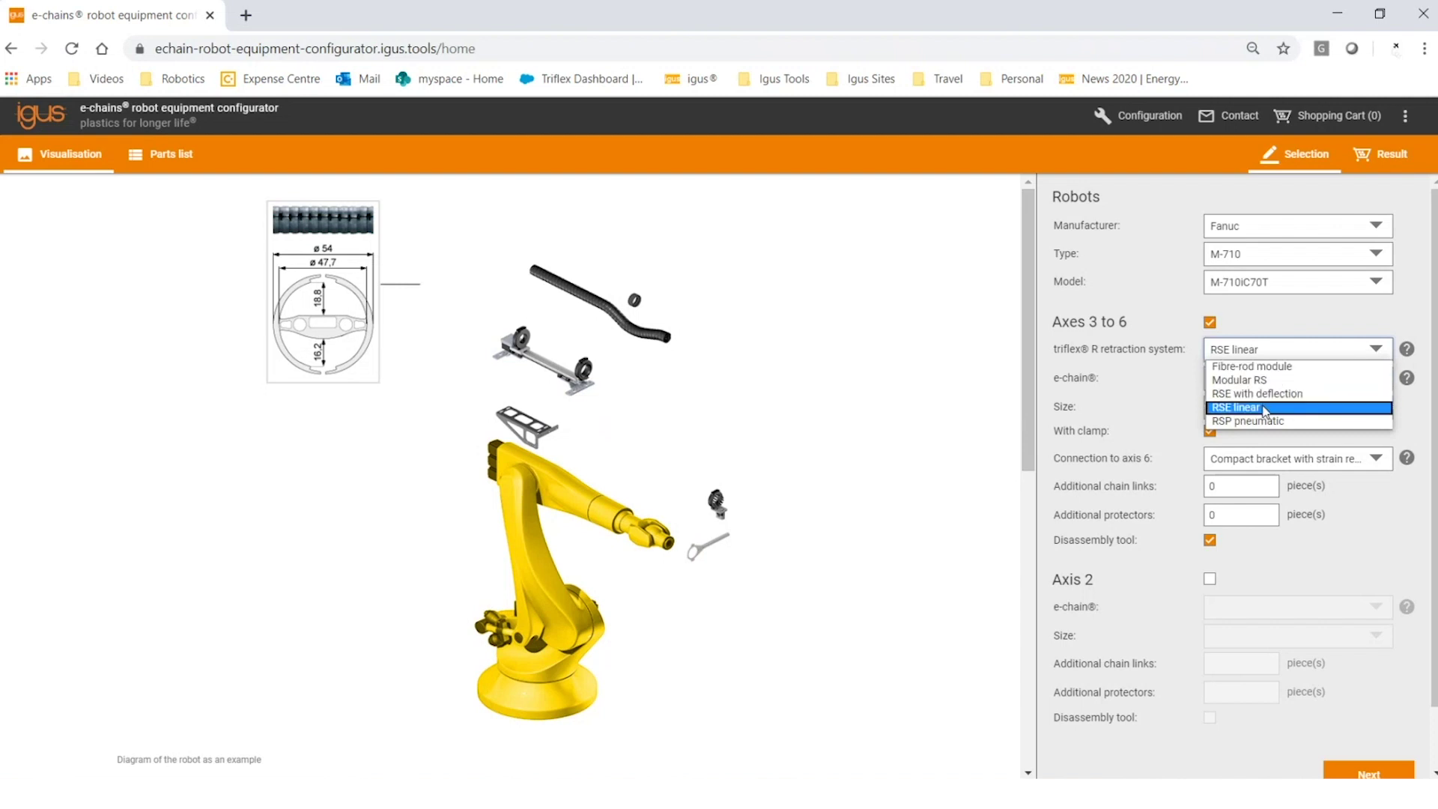
click(1263, 408)
click(1270, 384)
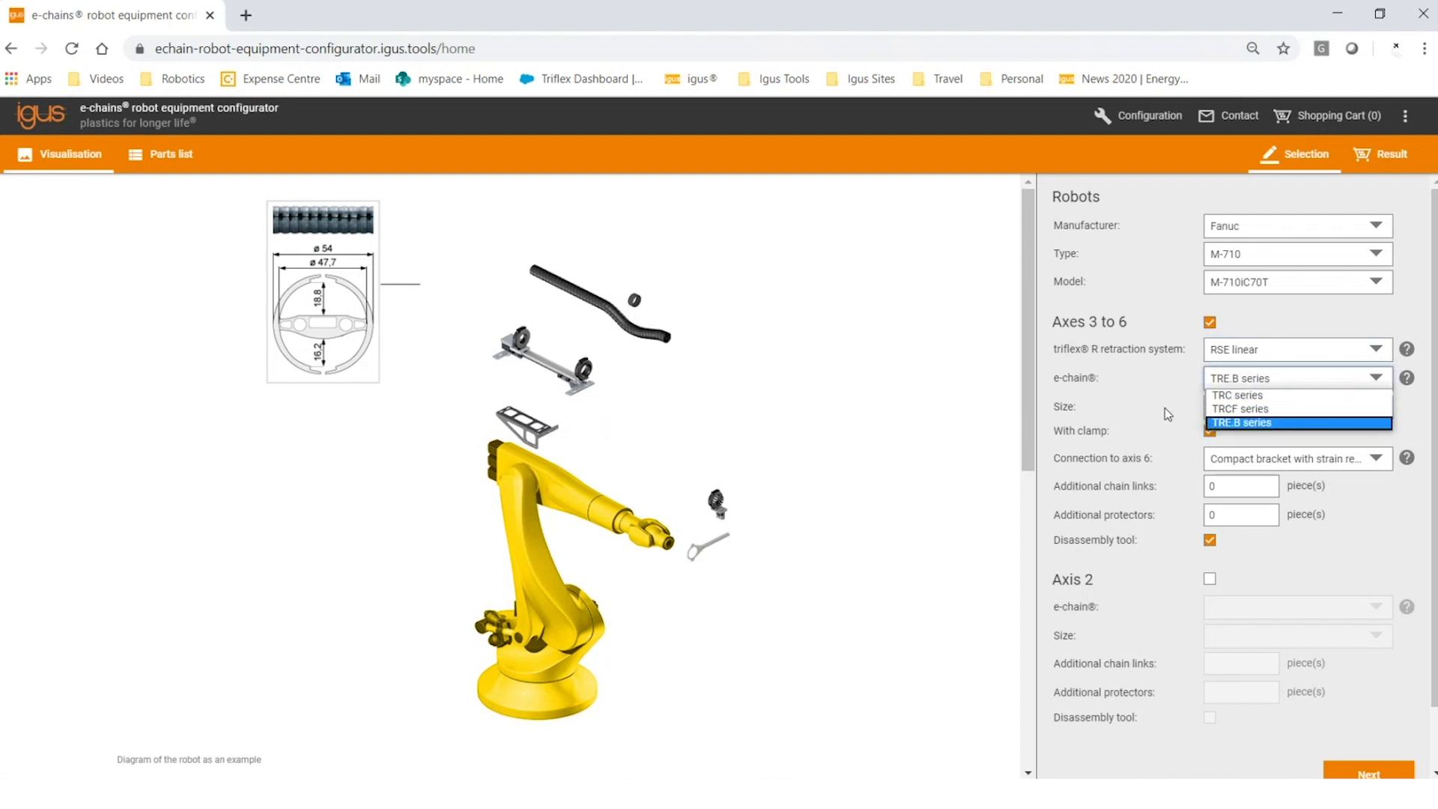
click(1165, 408)
click(1241, 402)
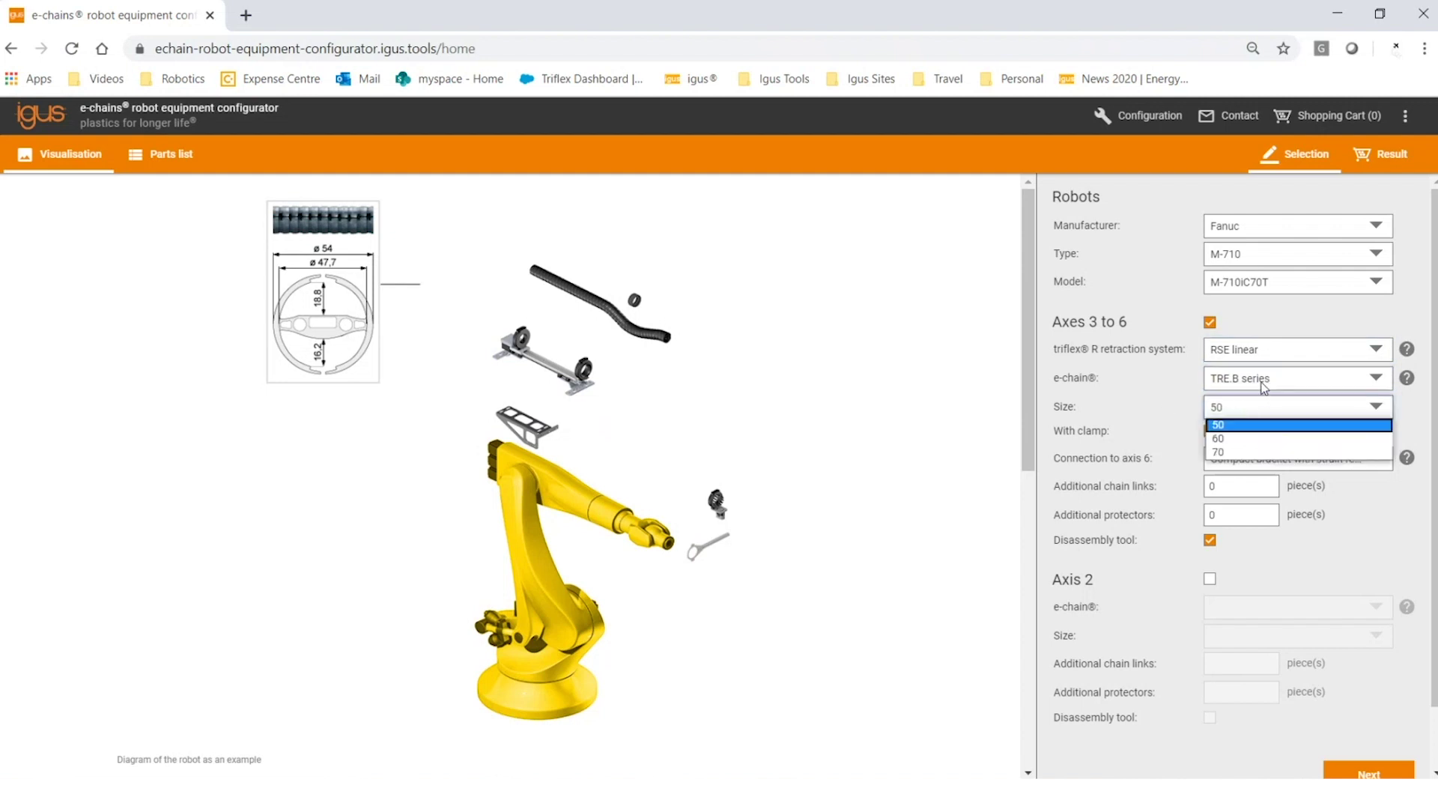
click(1261, 259)
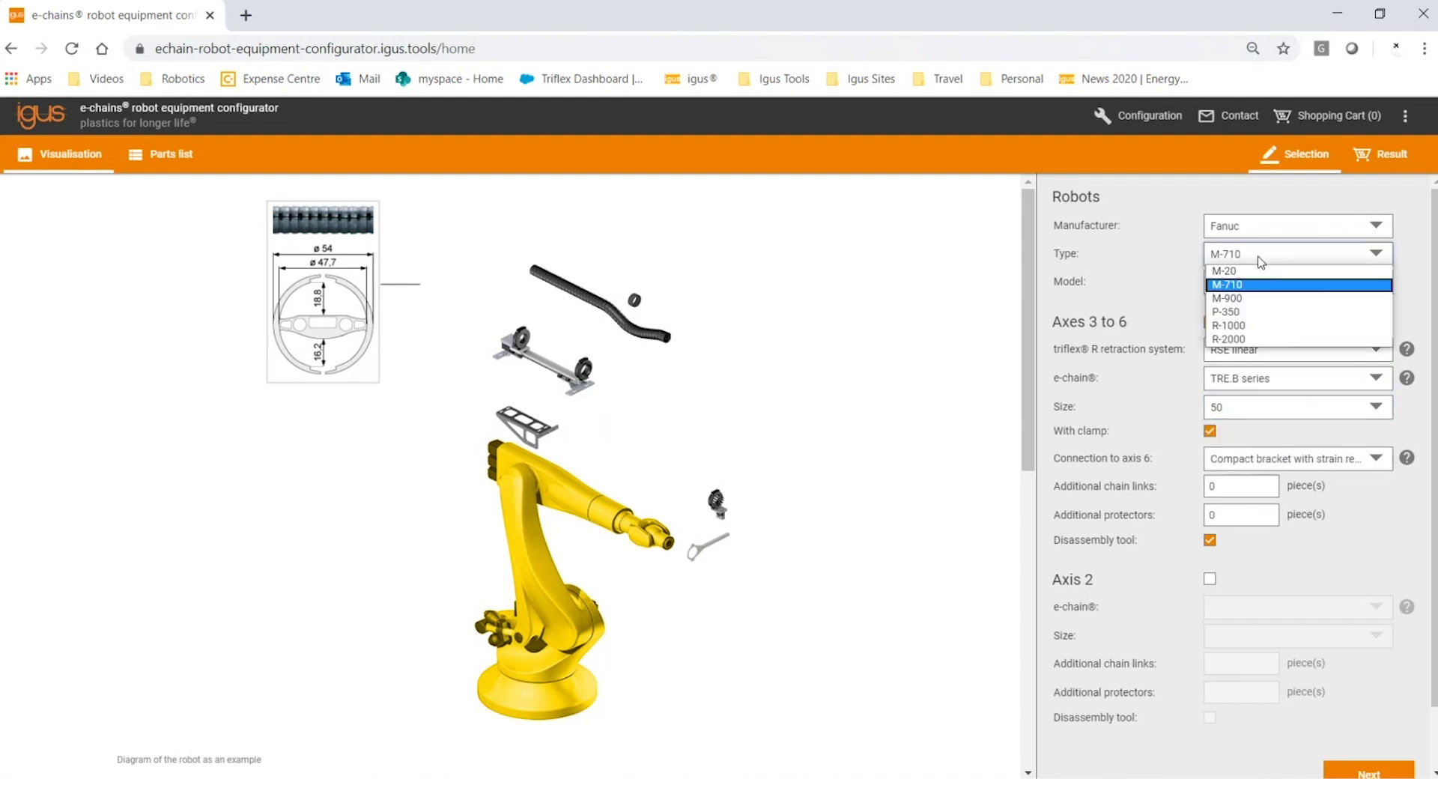
- Choose Fanuc type R-2000 with a size 70 TRE.B chain, keeping clamp and RSE support on
click(1263, 339)
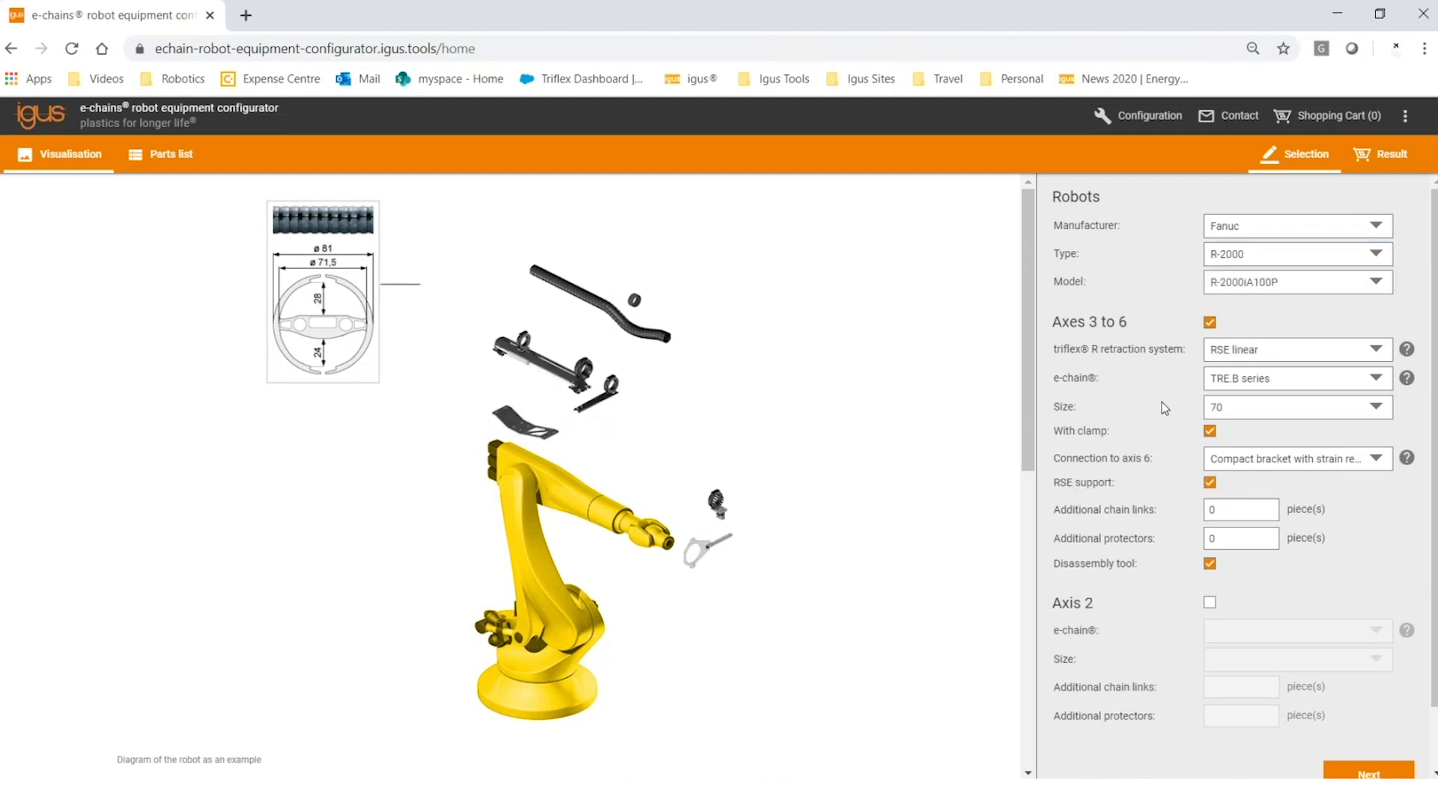
click(1231, 414)
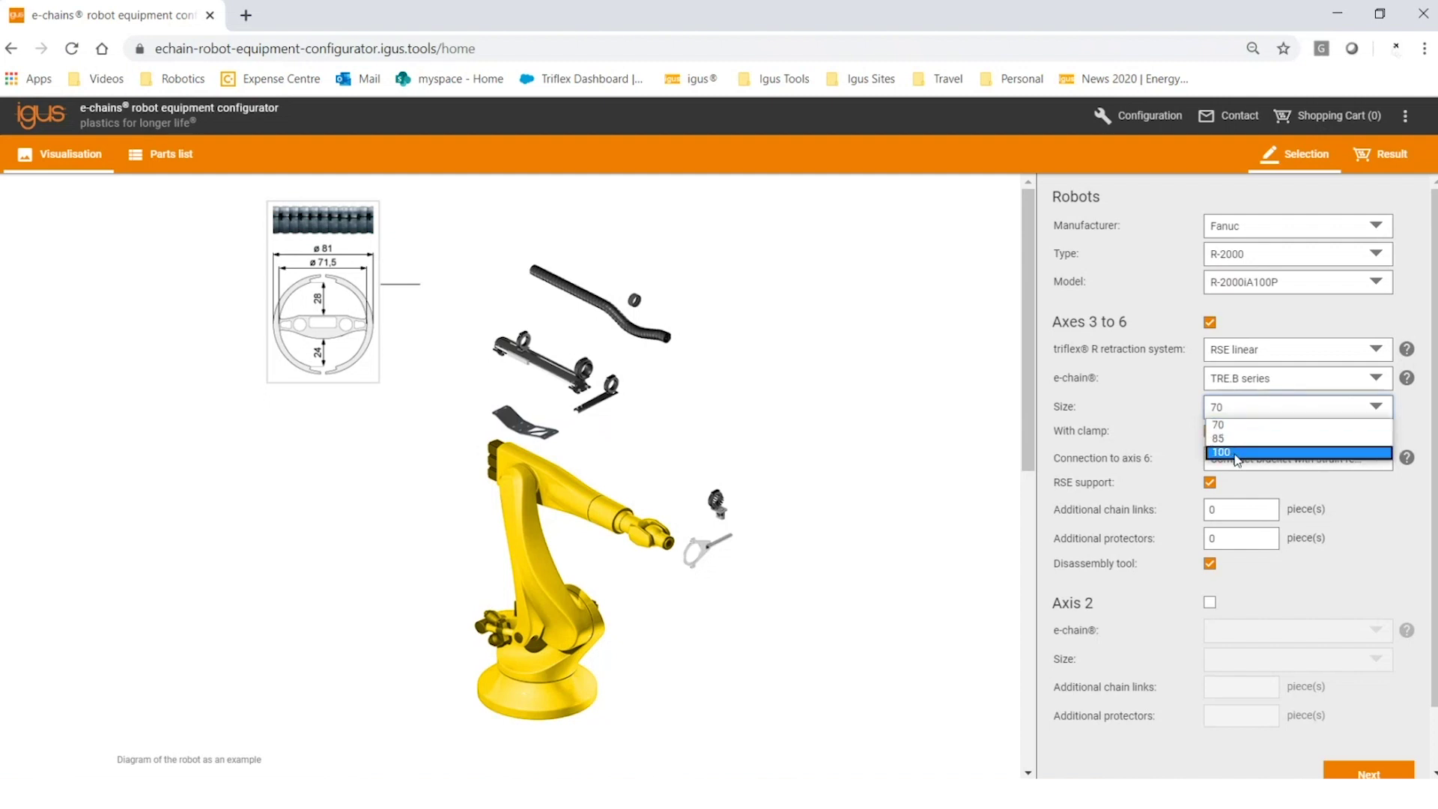
click(1175, 371)
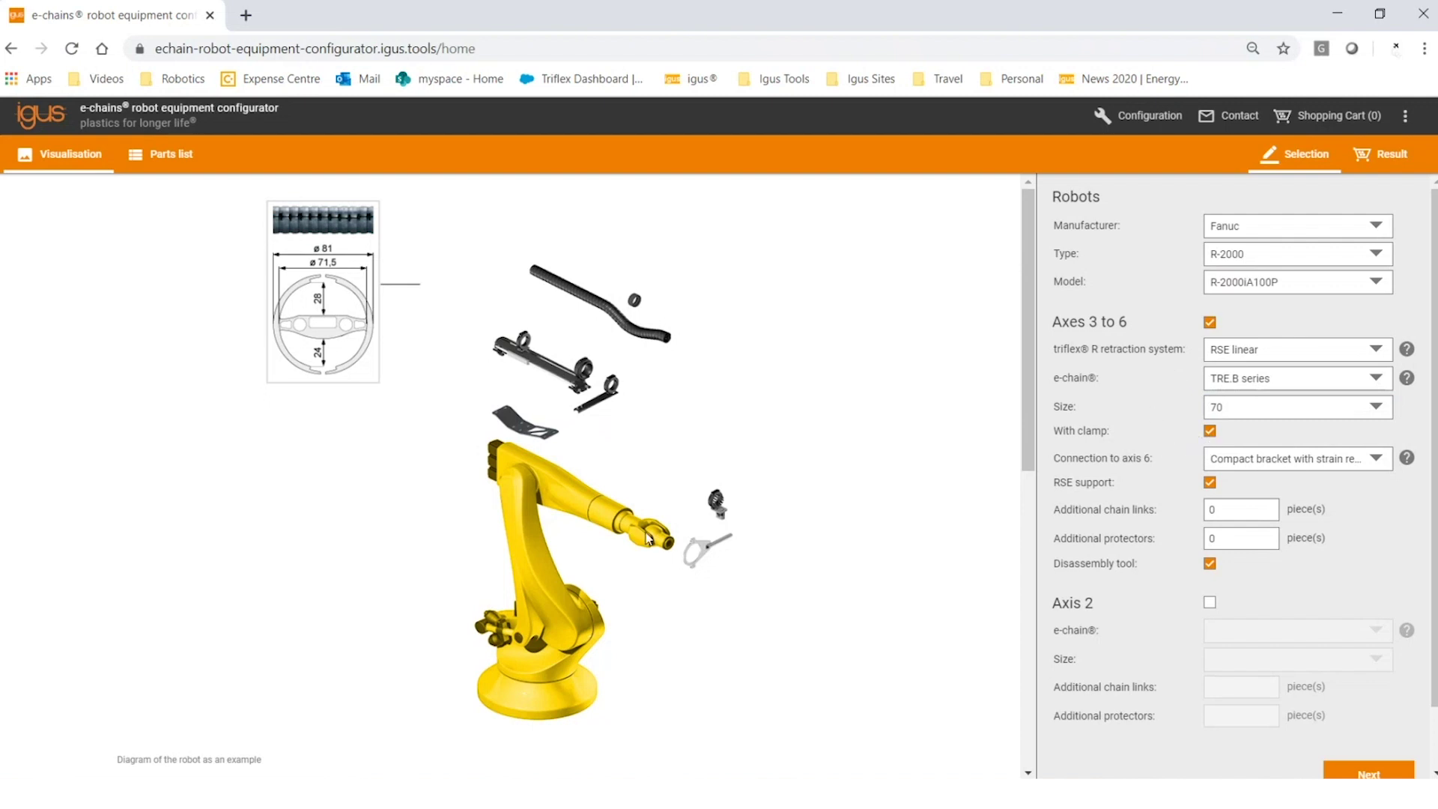
click(1210, 432)
click(1209, 433)
click(1209, 483)
click(1209, 483)
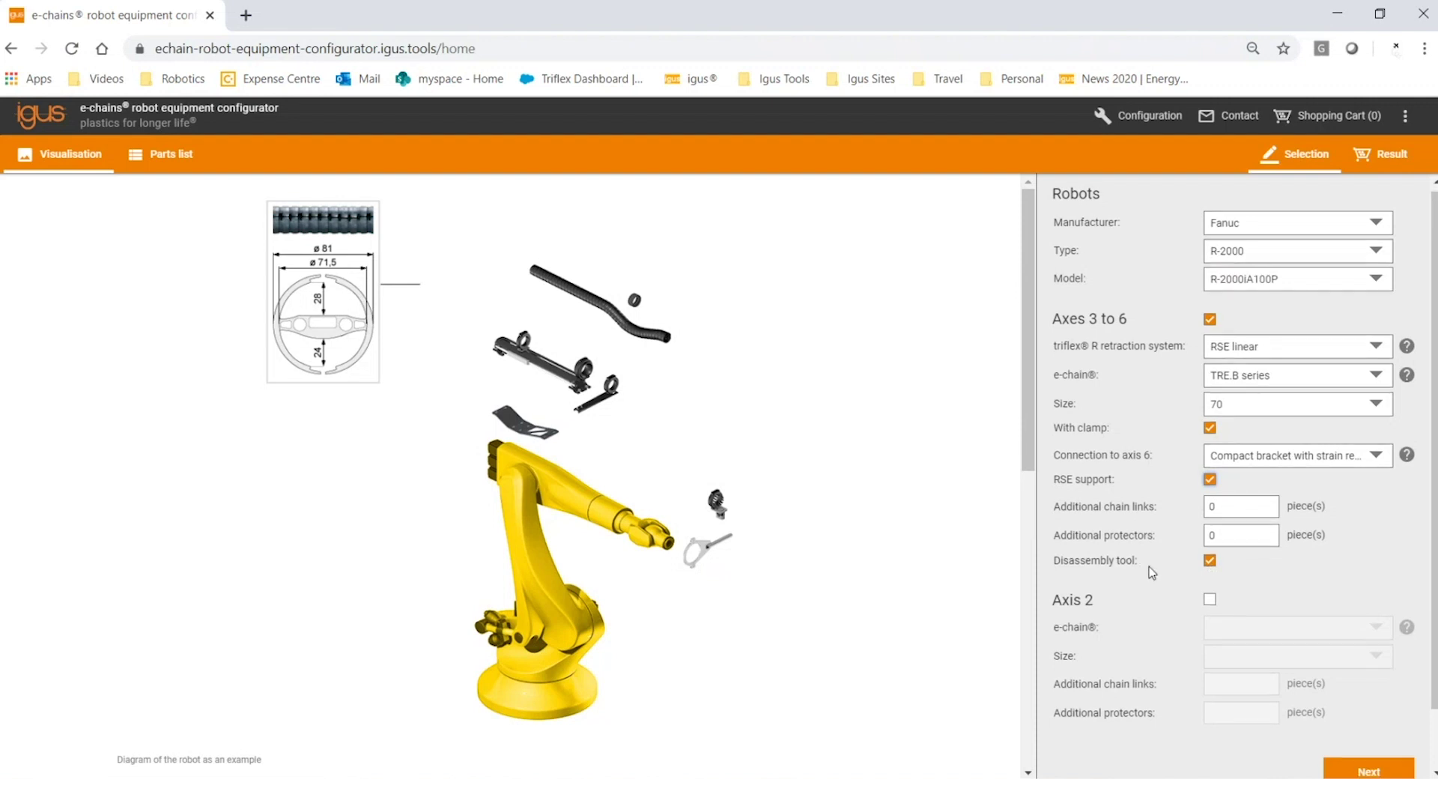
scroll(1148, 566, down, 1)
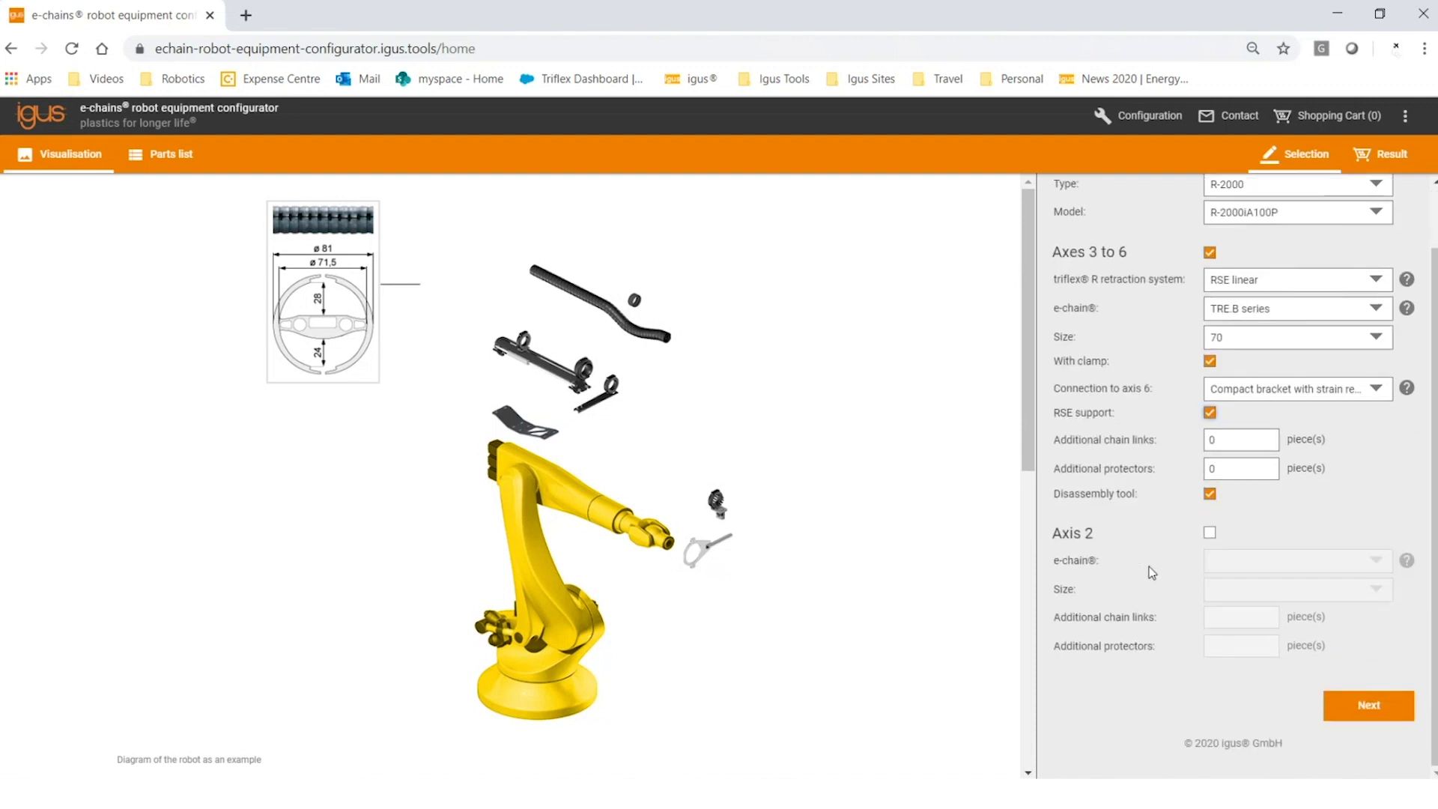
- Add an axis 2 dress pack with a size 60 TRE.B chain and 30 additional links
click(1208, 534)
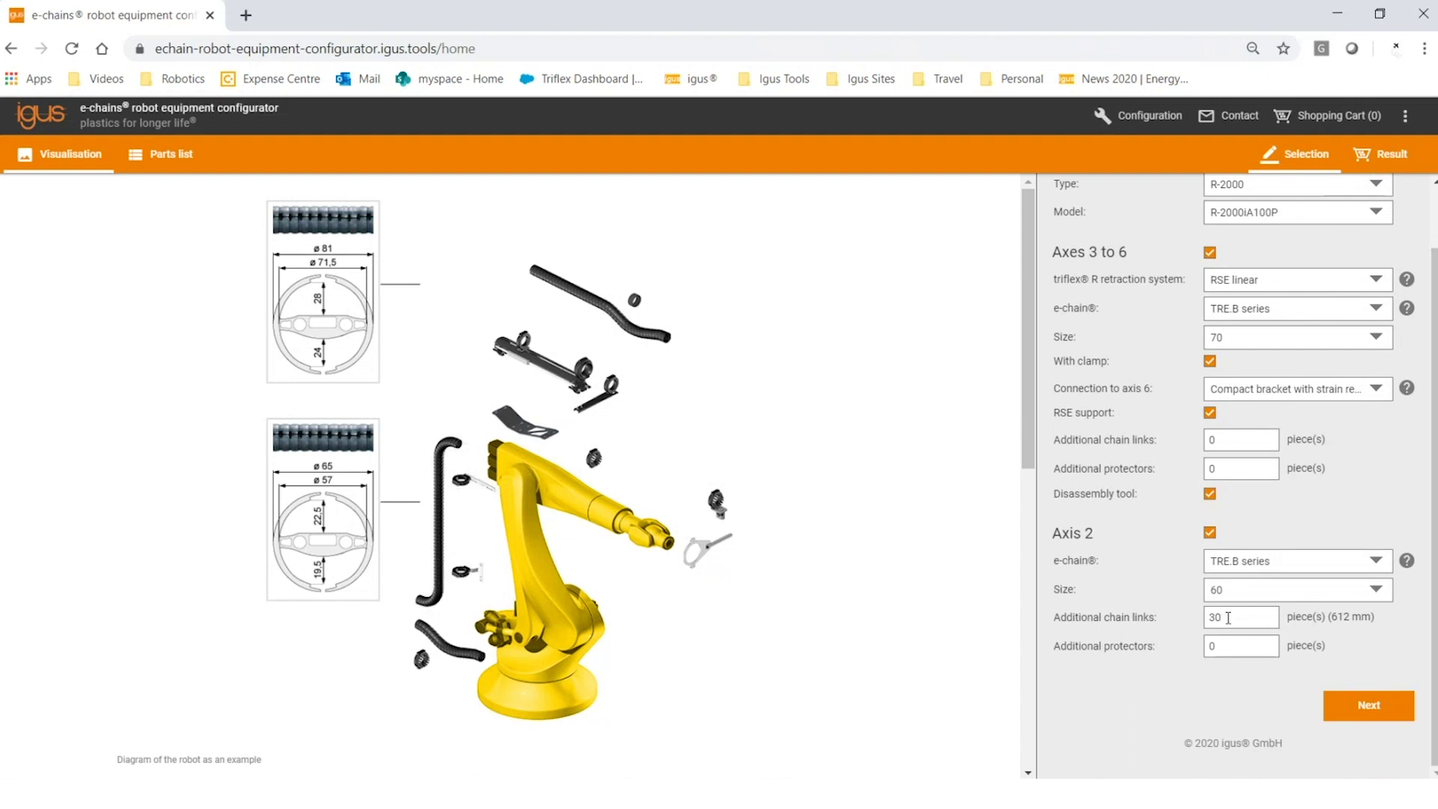
drag(1229, 618, 1197, 627)
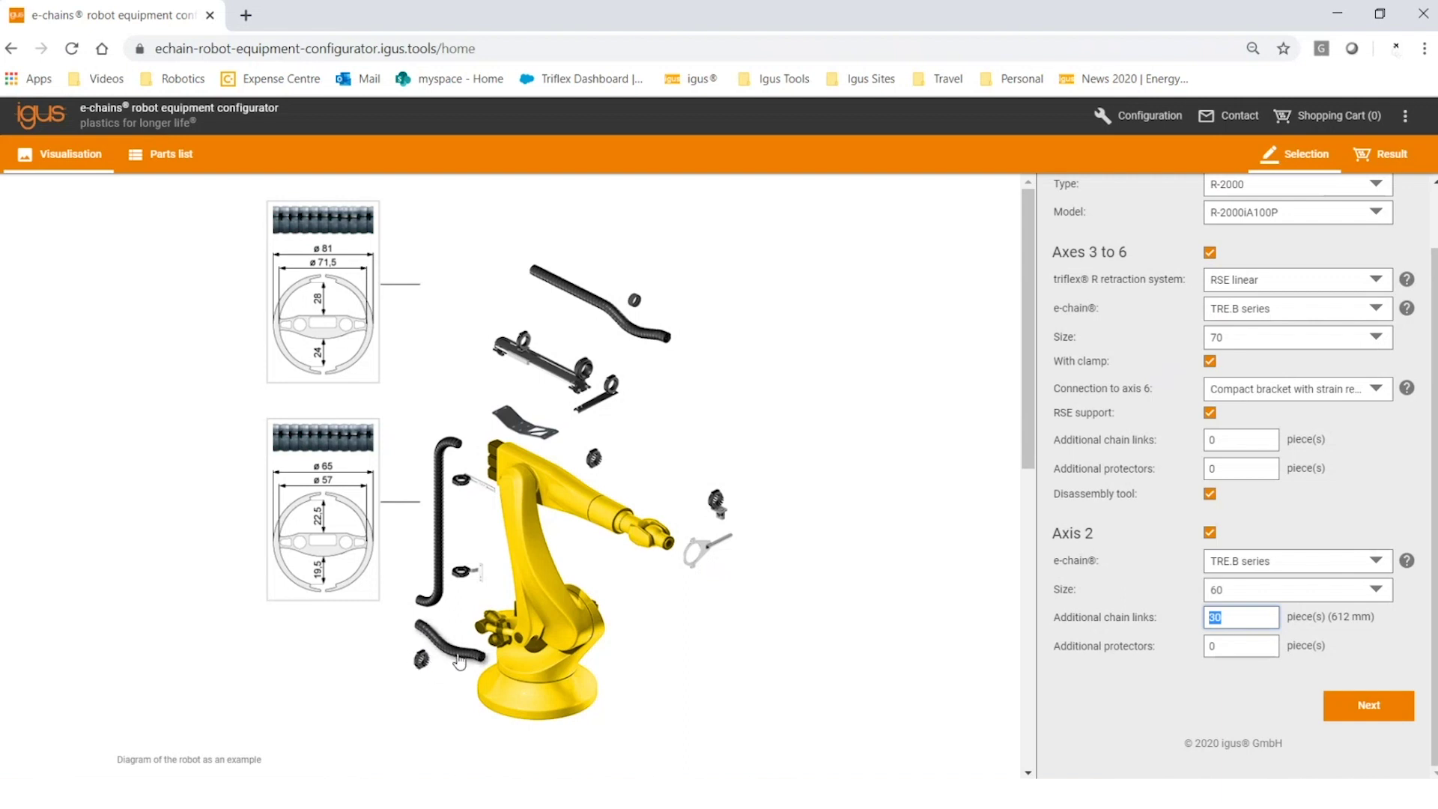
scroll(656, 614, down, 6)
- Review the axes 3–6 and axis 2 parts lists, then proceed to the Result step
scroll(655, 614, down, 3)
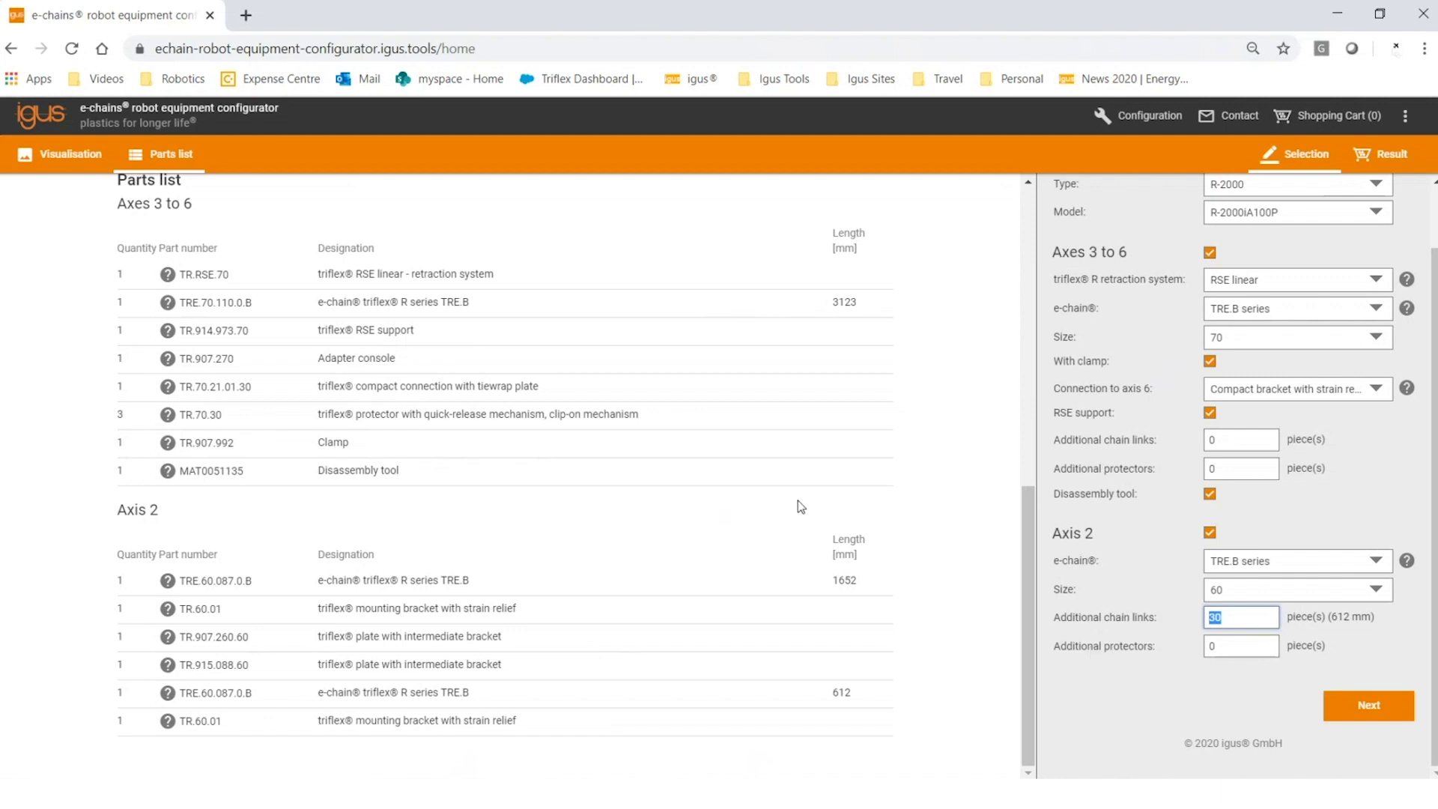
click(1355, 707)
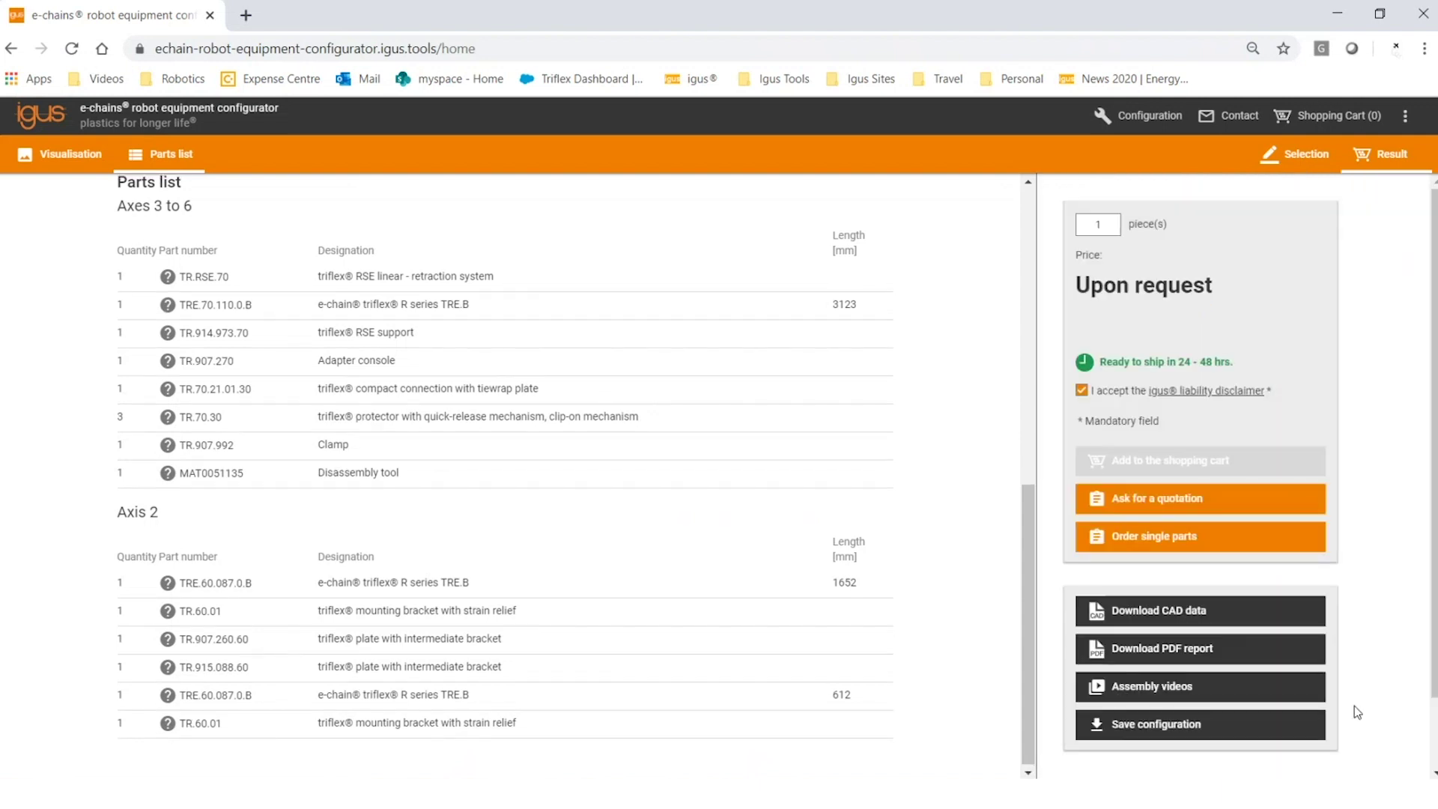
- Set the quantity to 3 pieces and download the PDF report
scroll(649, 425, up, 2)
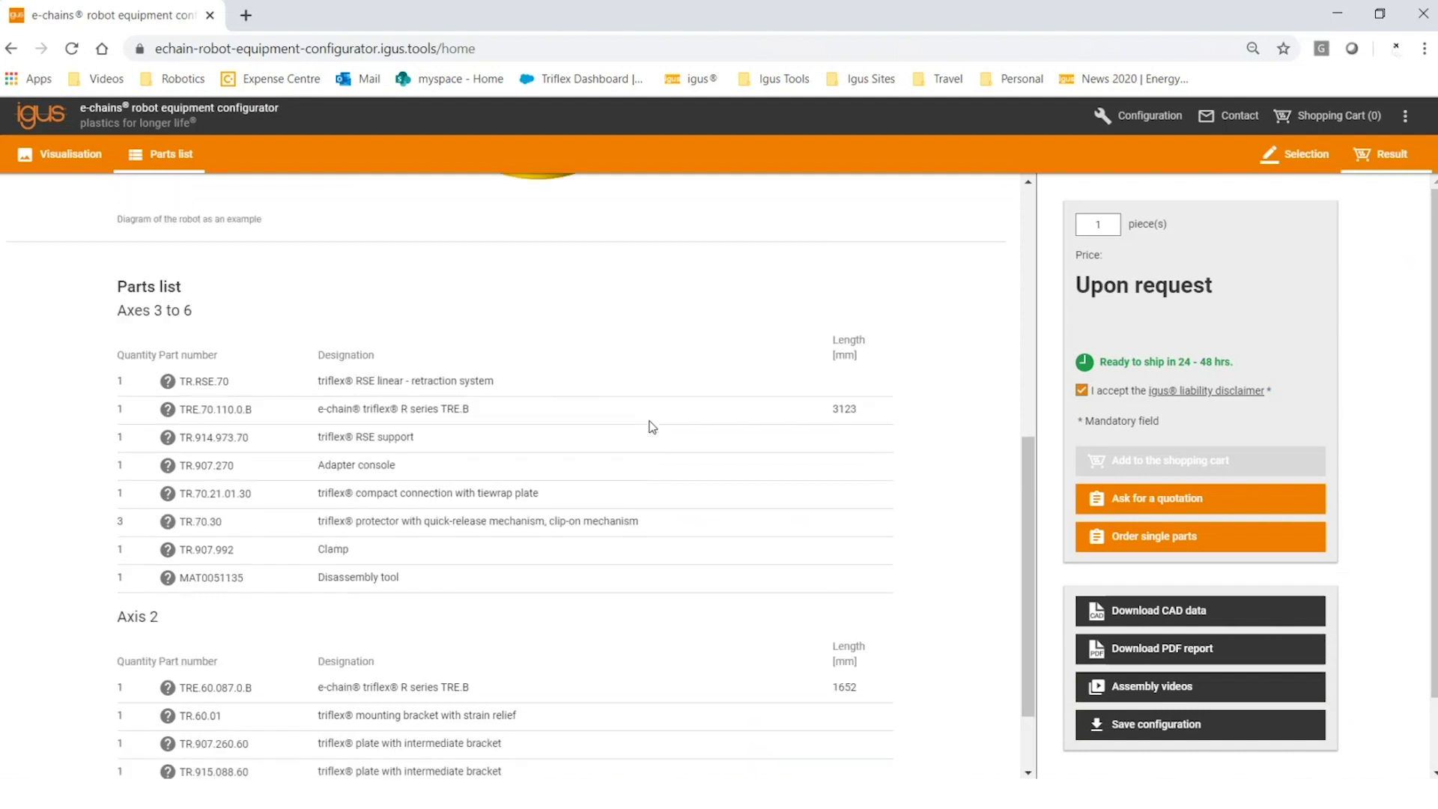
scroll(652, 423, up, 7)
scroll(655, 427, down, 8)
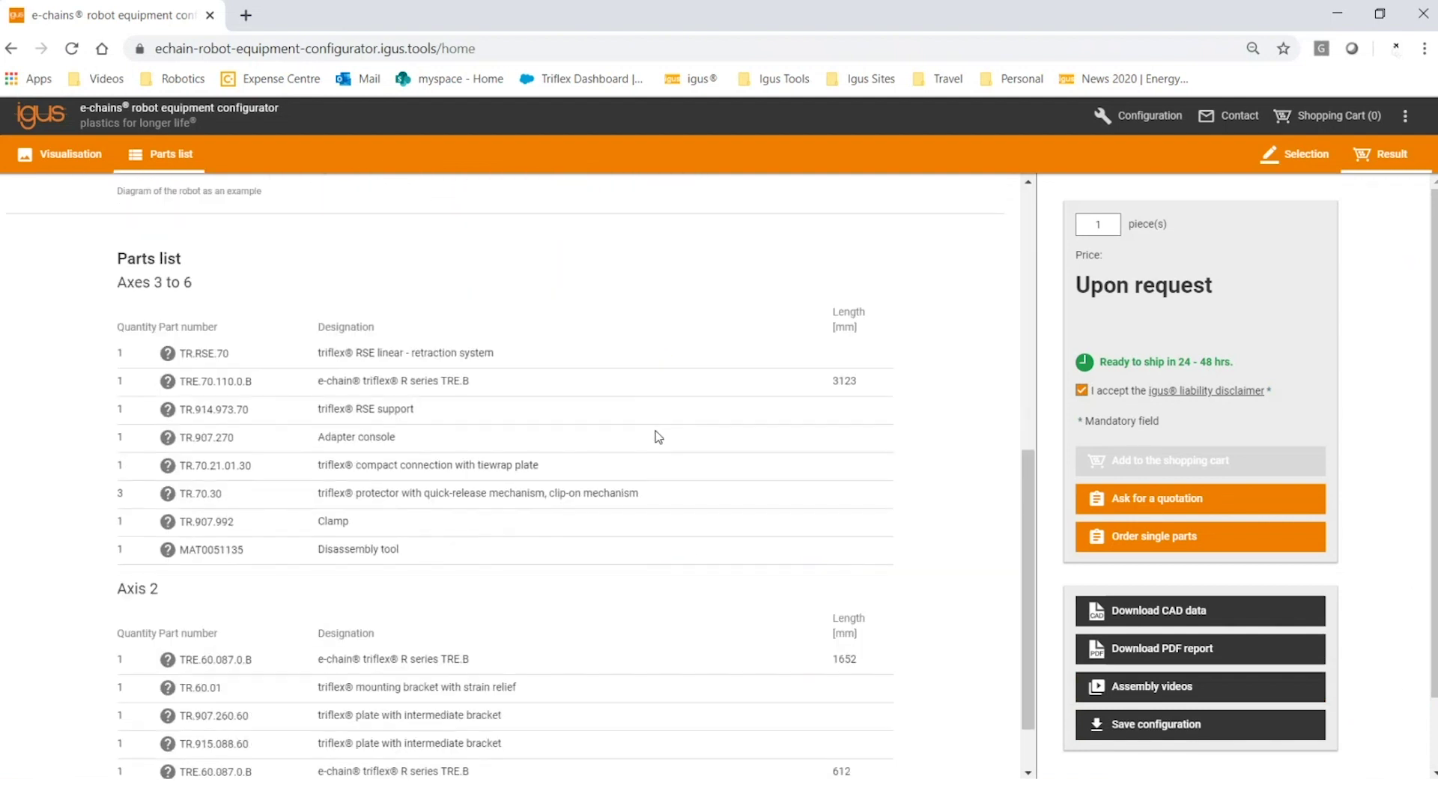
double_click(1105, 224)
text(3)
scroll(1375, 426, down, 1)
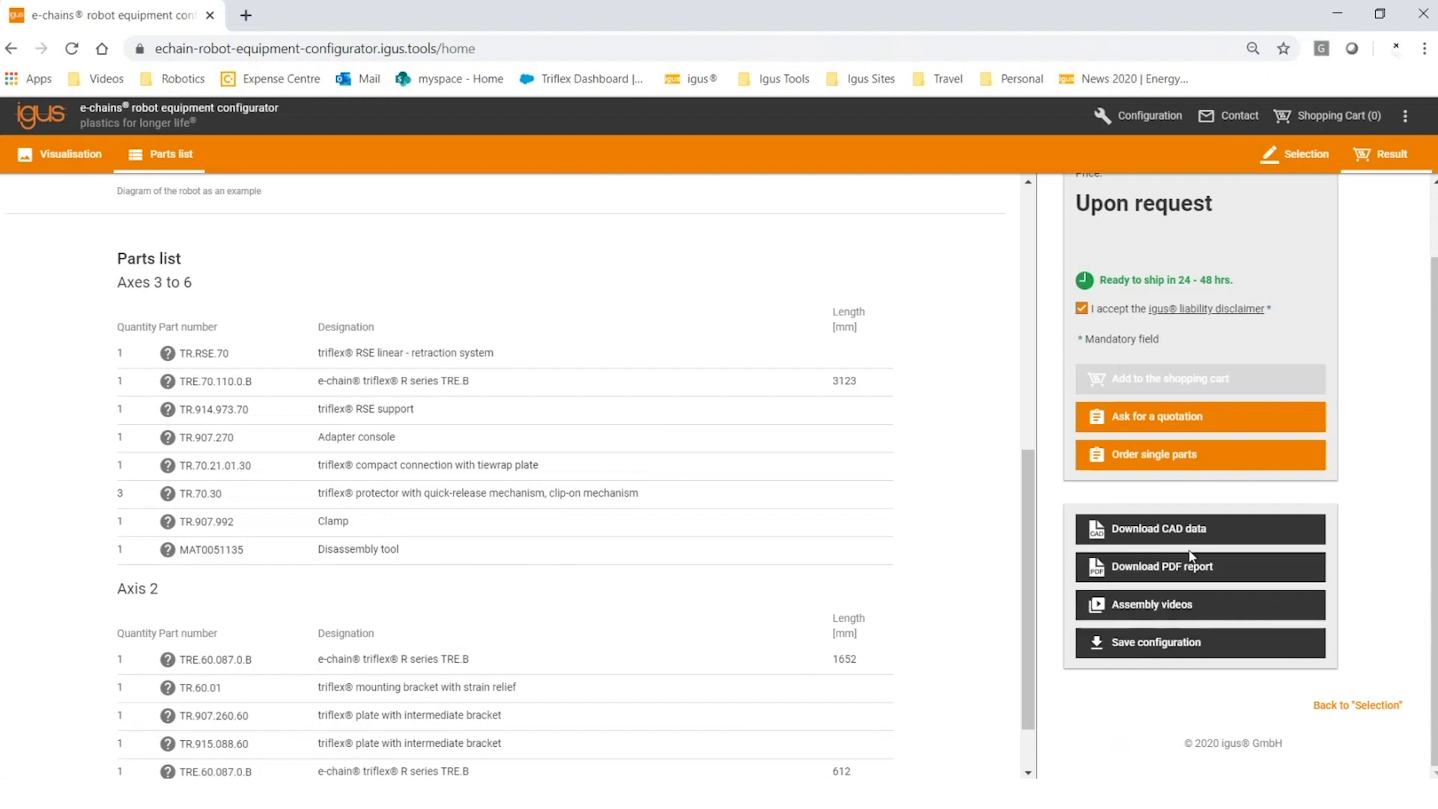
click(1135, 570)
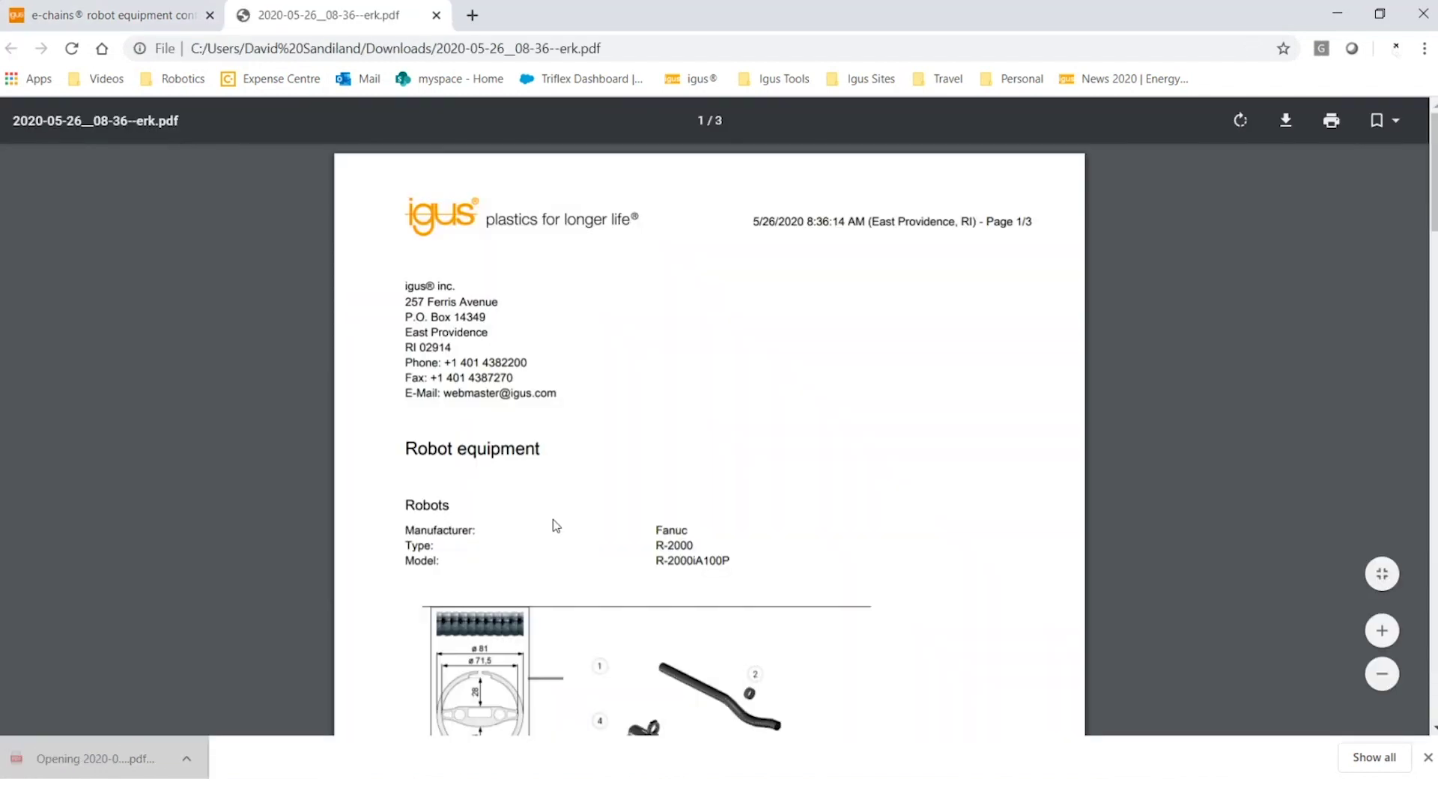
- Scroll through the PDF report to the exploded robot diagram with numbered parts and chain cross-sections
scroll(812, 479, down, 1)
scroll(810, 474, down, 3)
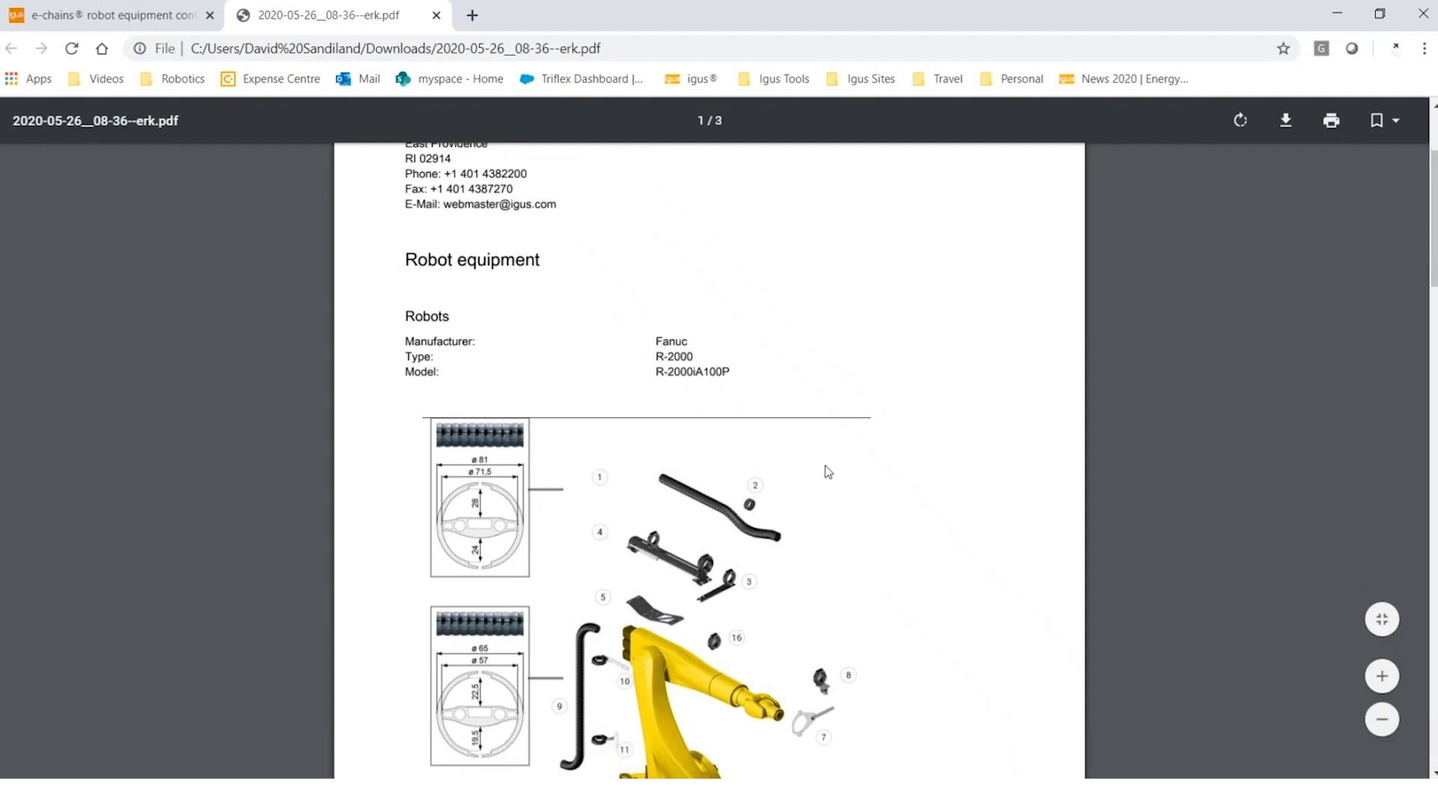
scroll(856, 489, down, 3)
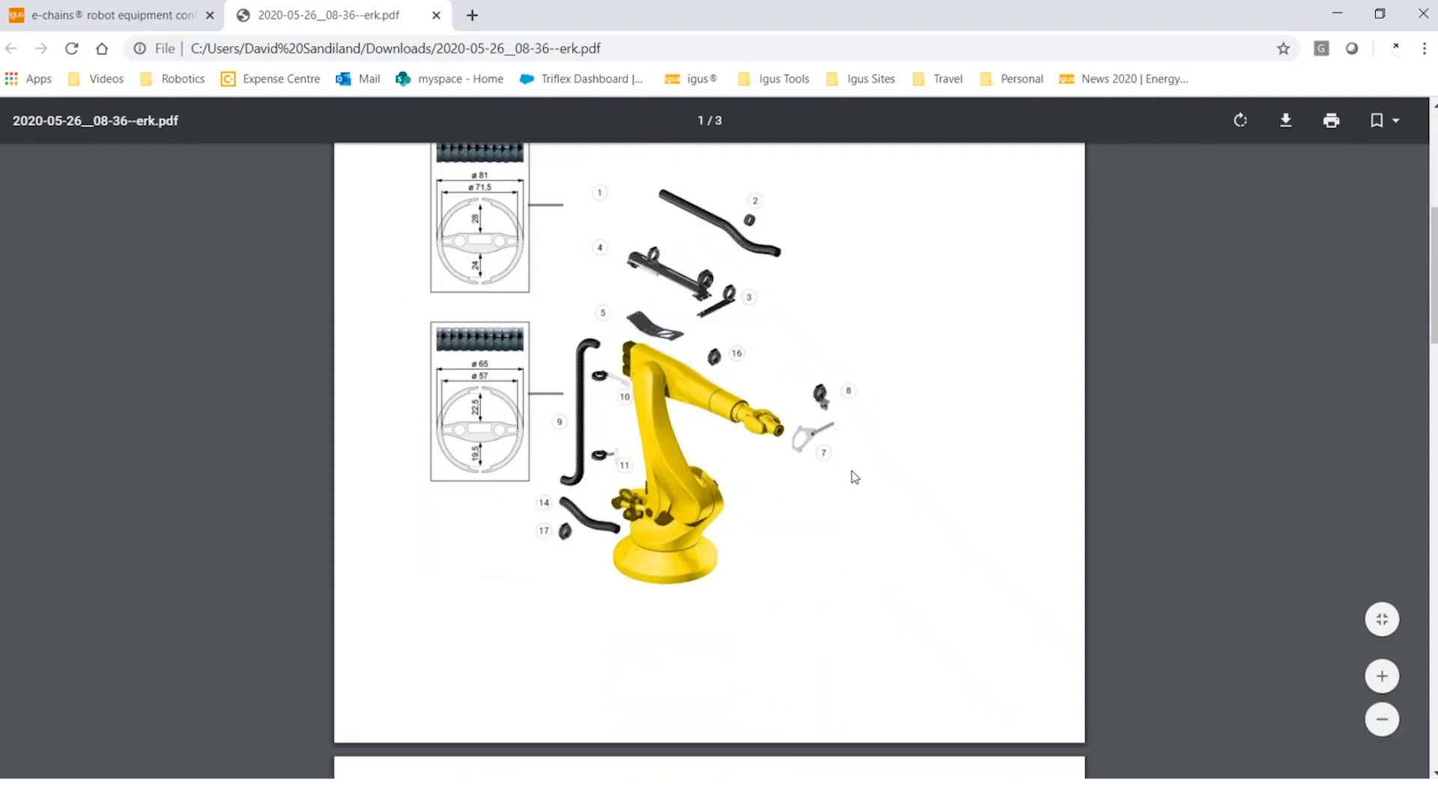
scroll(780, 342, up, 1)
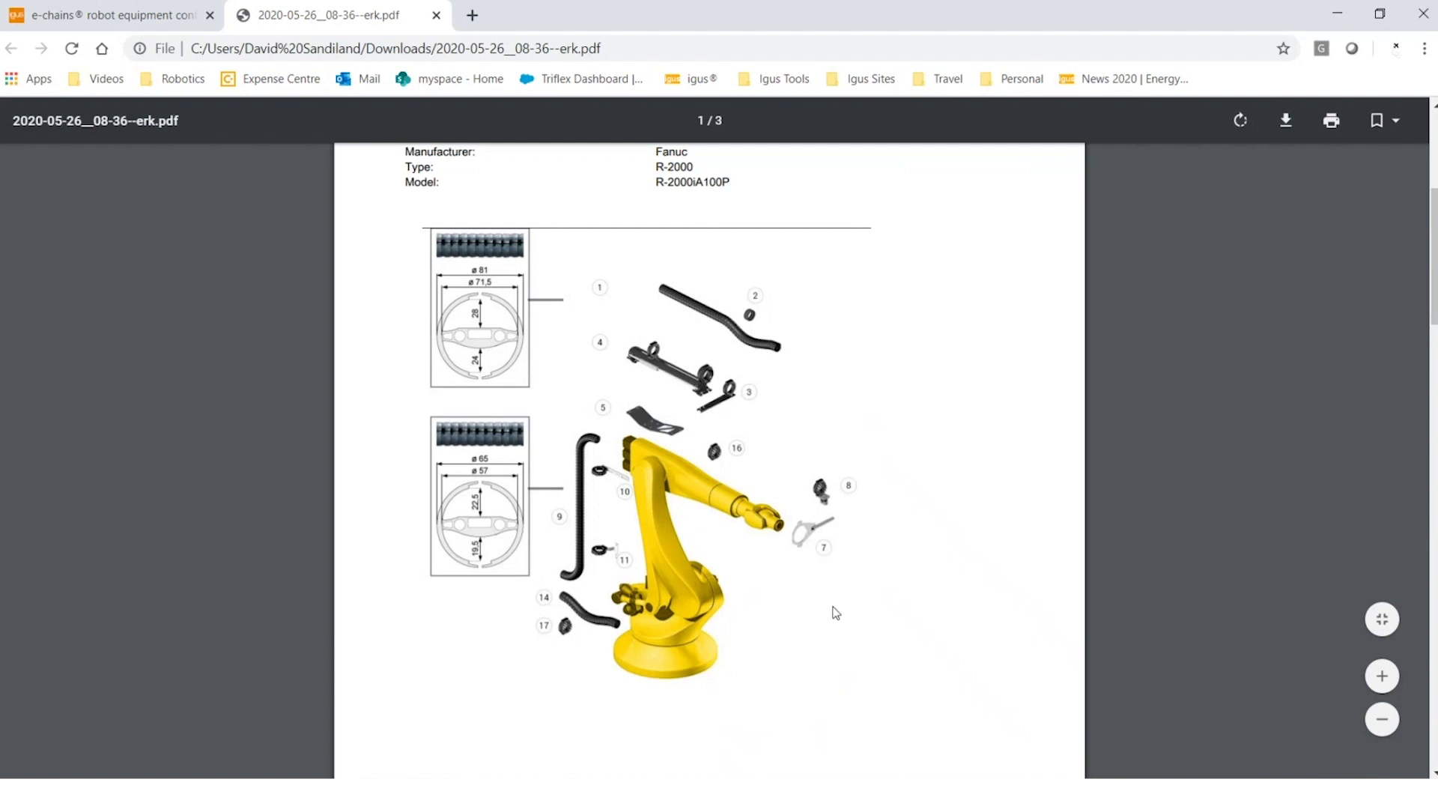
scroll(816, 597, down, 1)
scroll(818, 604, down, 10)
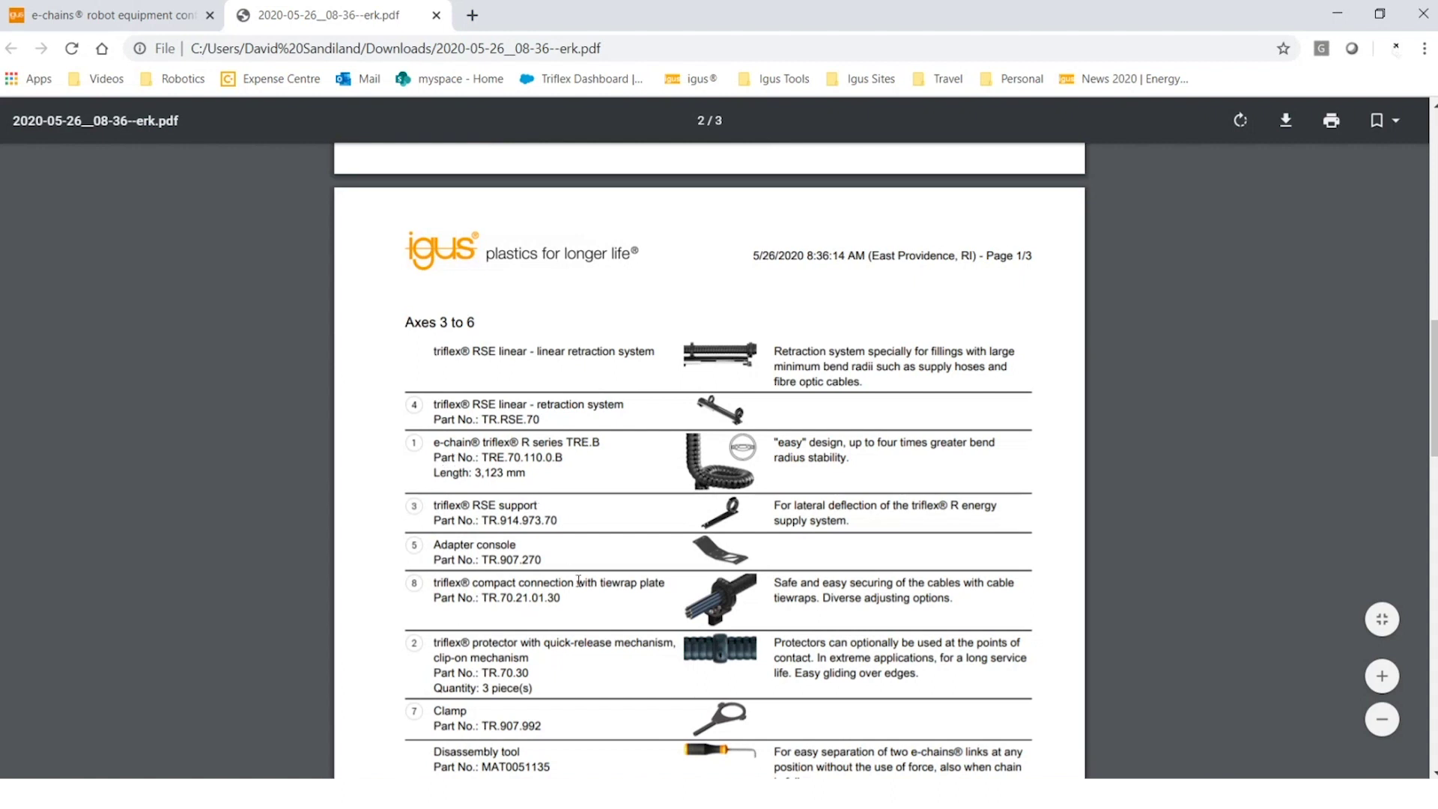
scroll(578, 580, down, 5)
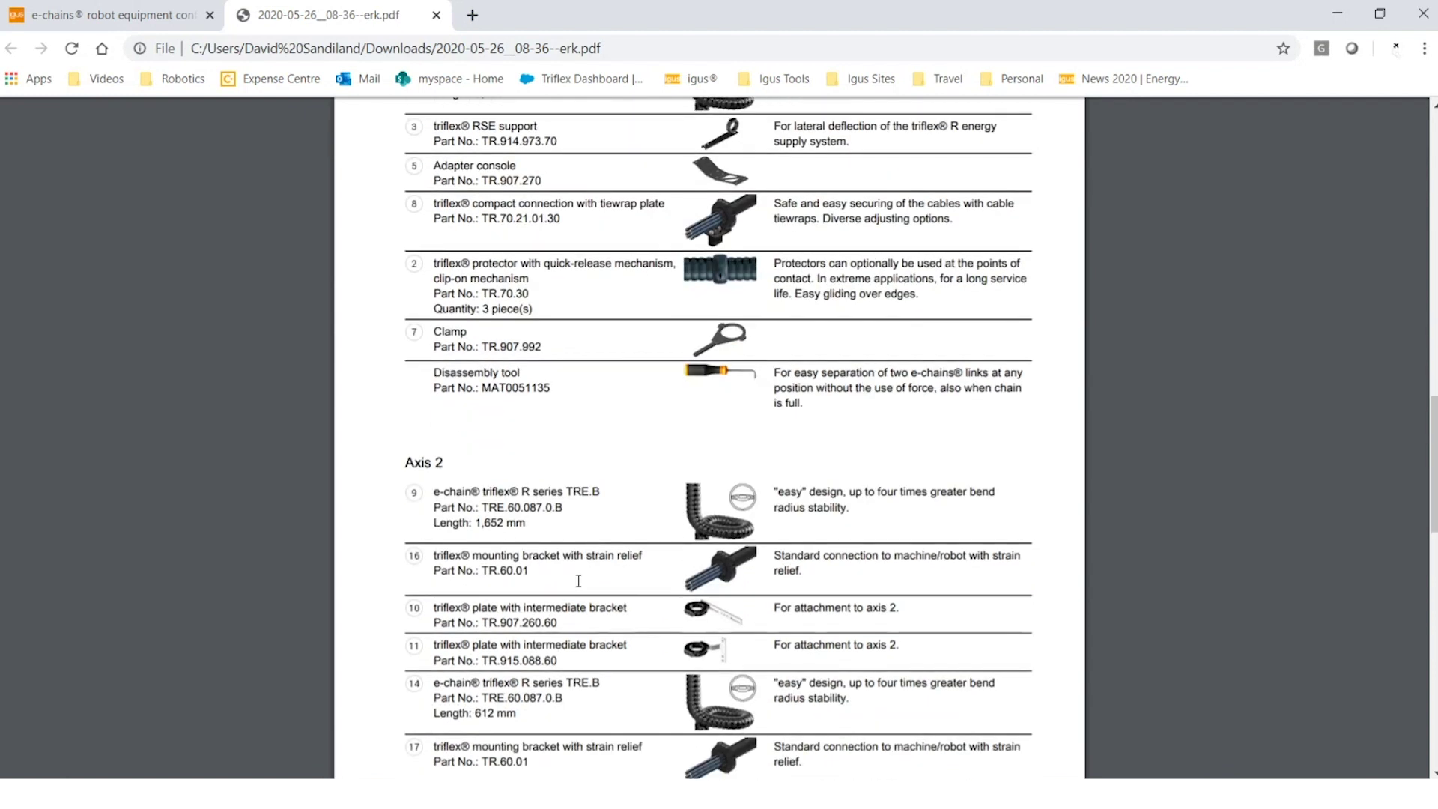
scroll(578, 581, down, 3)
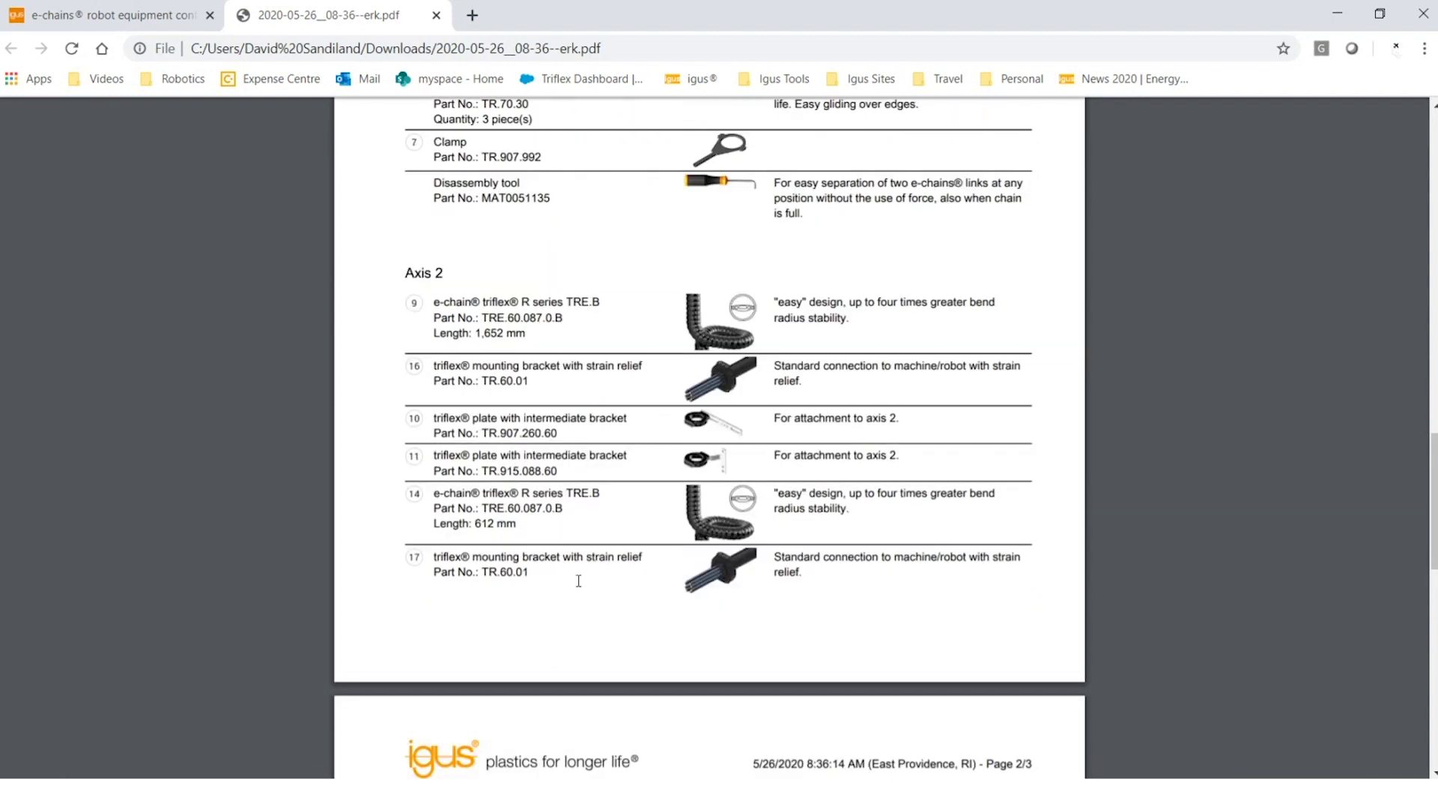
scroll(578, 580, down, 4)
scroll(578, 580, up, 12)
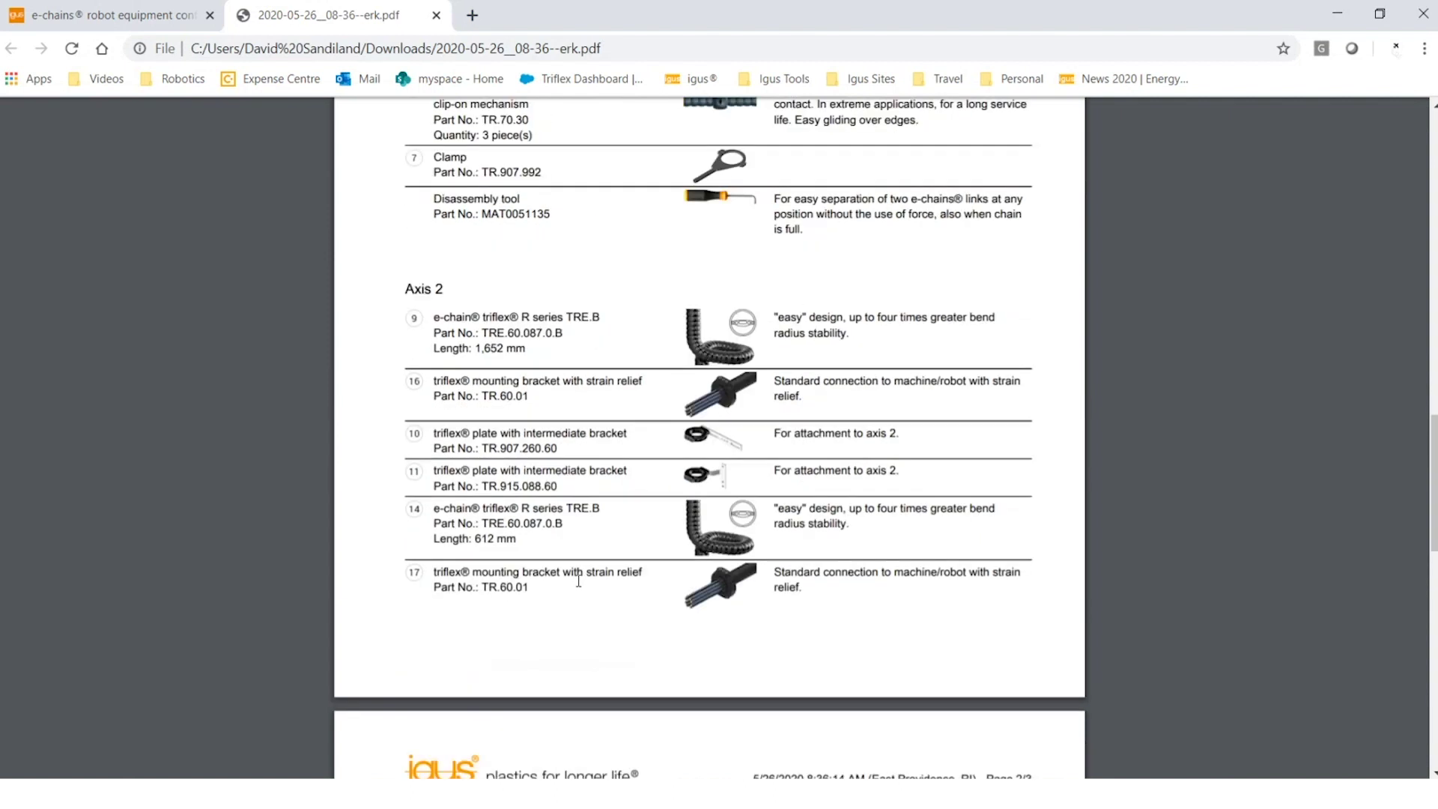
scroll(578, 580, up, 4)
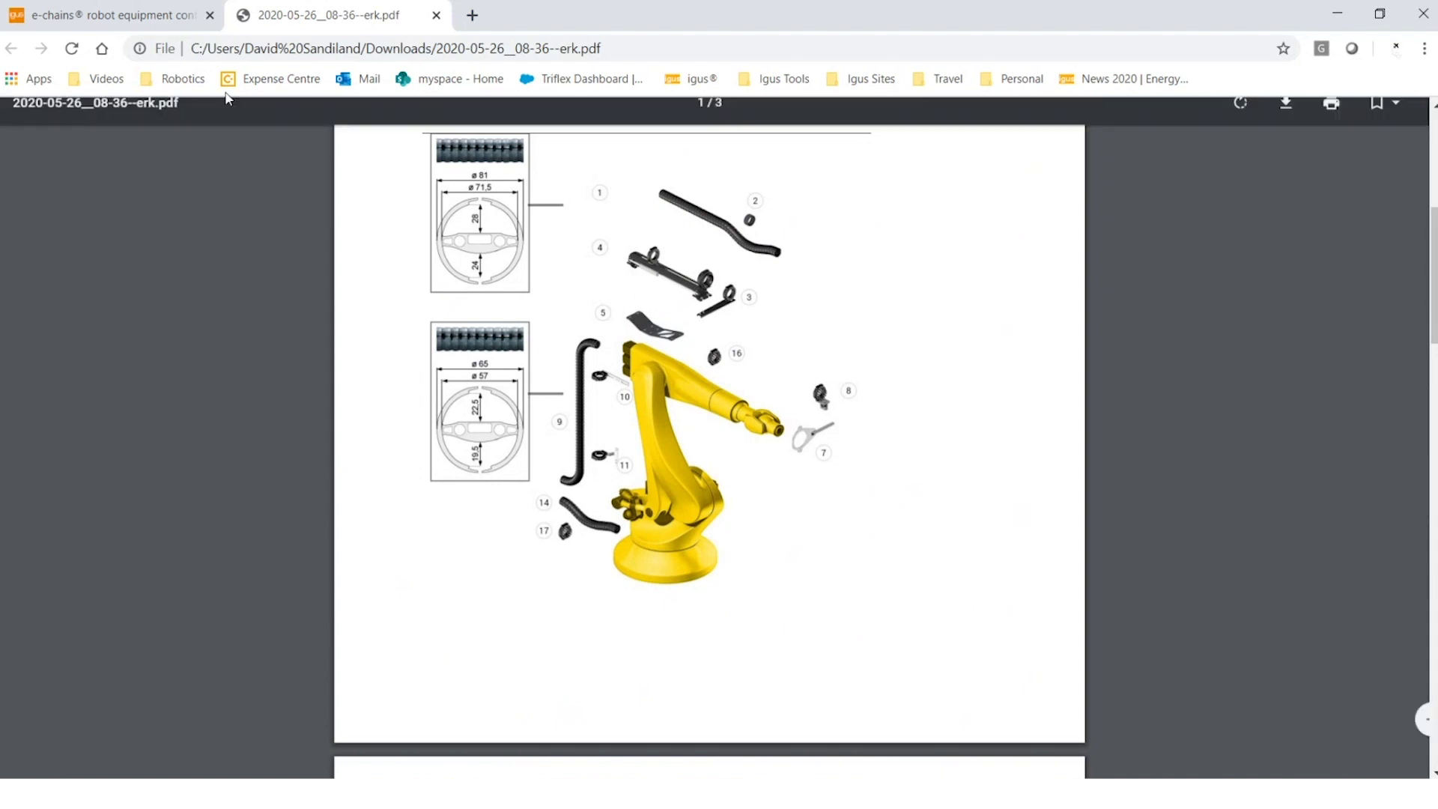
- Return to the configurator and go back to the Fanuc R-2000iA100P selection form
key(ctrl+Tab)
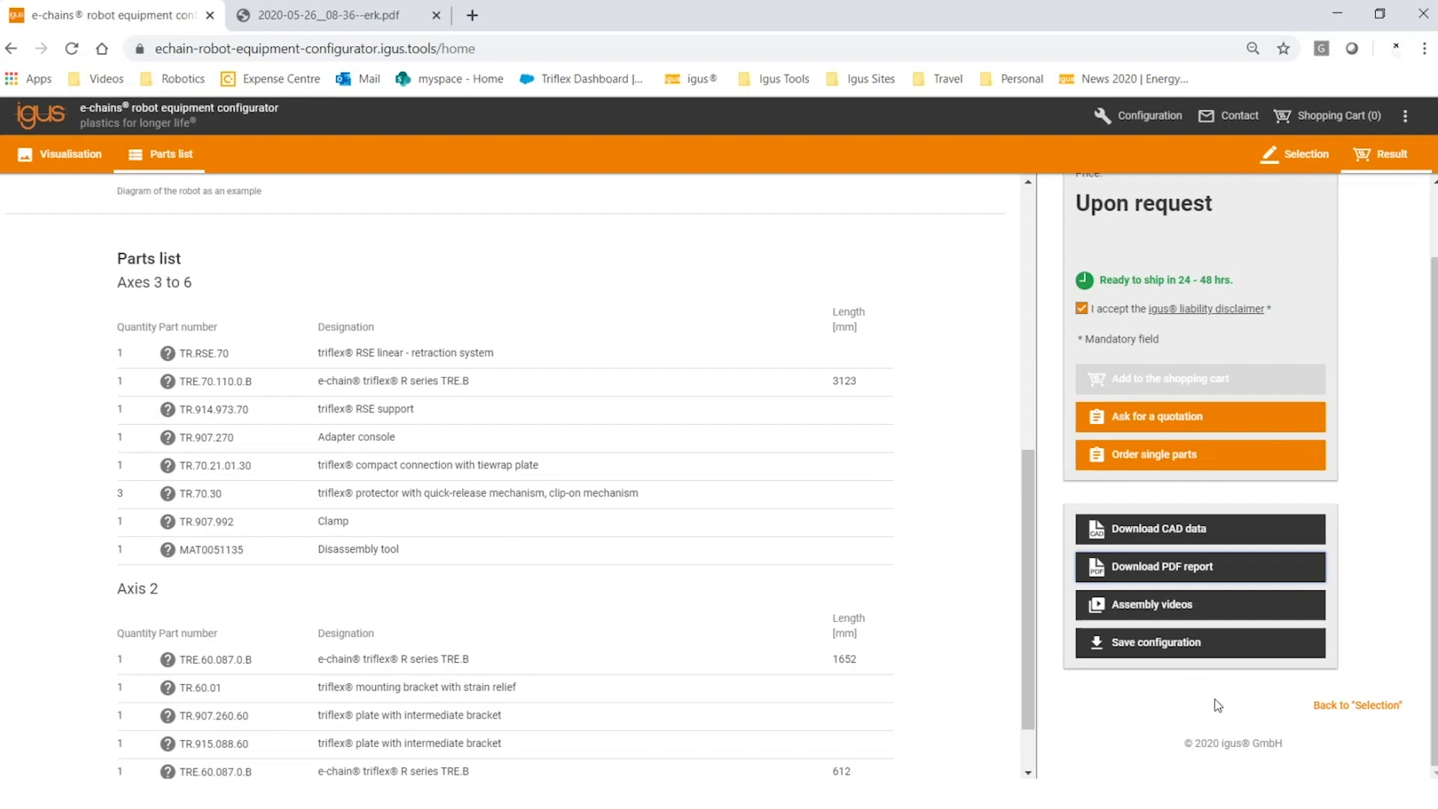
click(1368, 705)
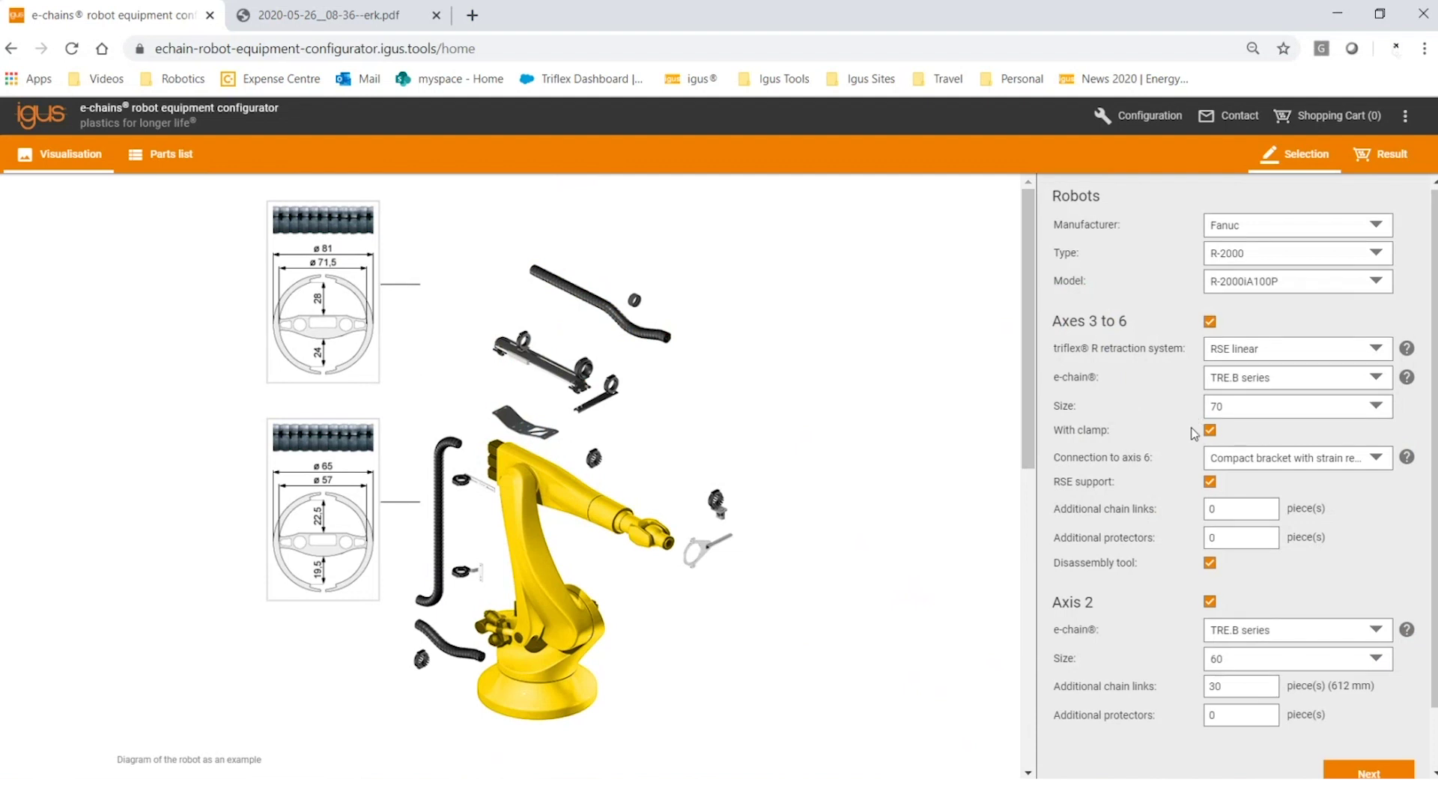
scroll(1191, 439, down, 2)
scroll(1194, 446, up, 2)
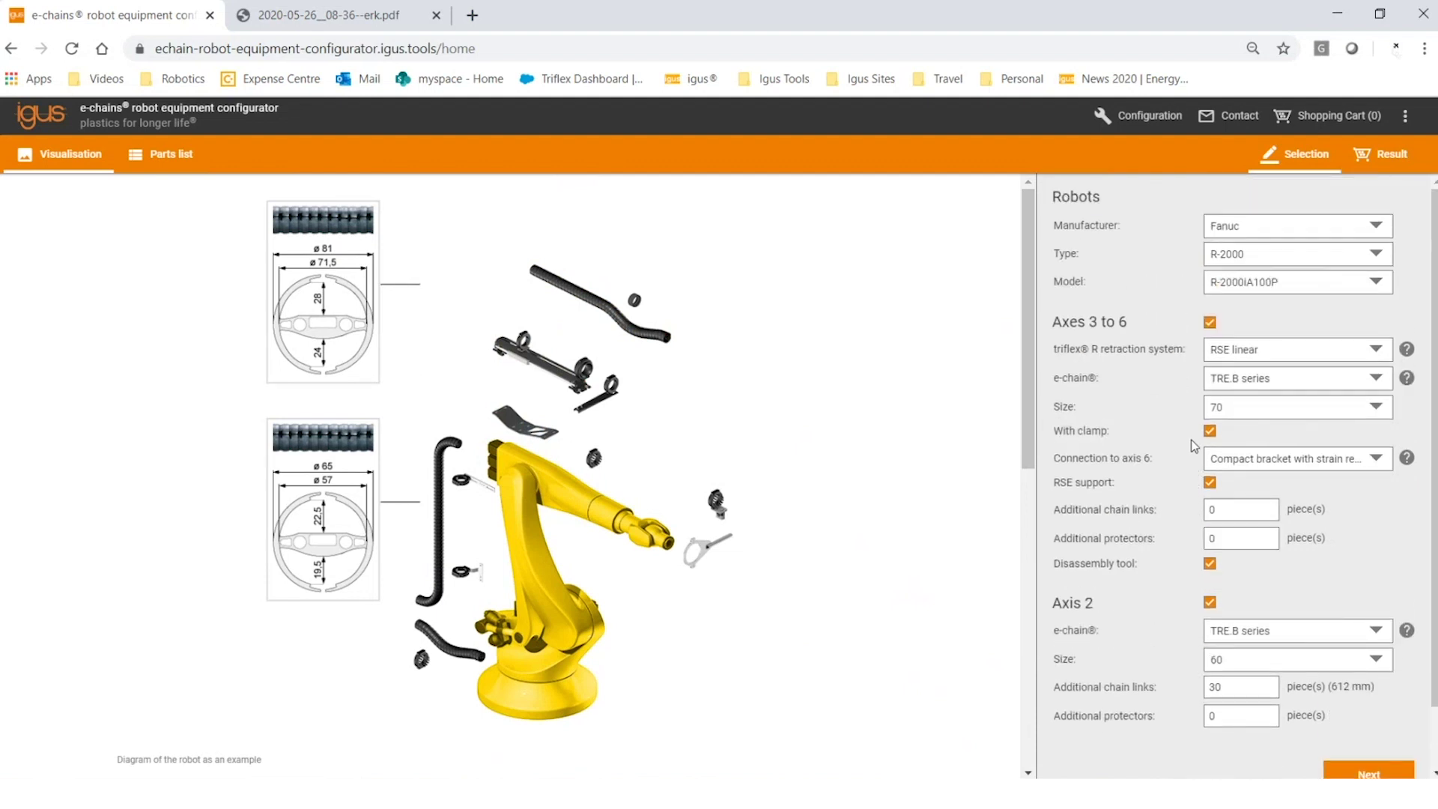